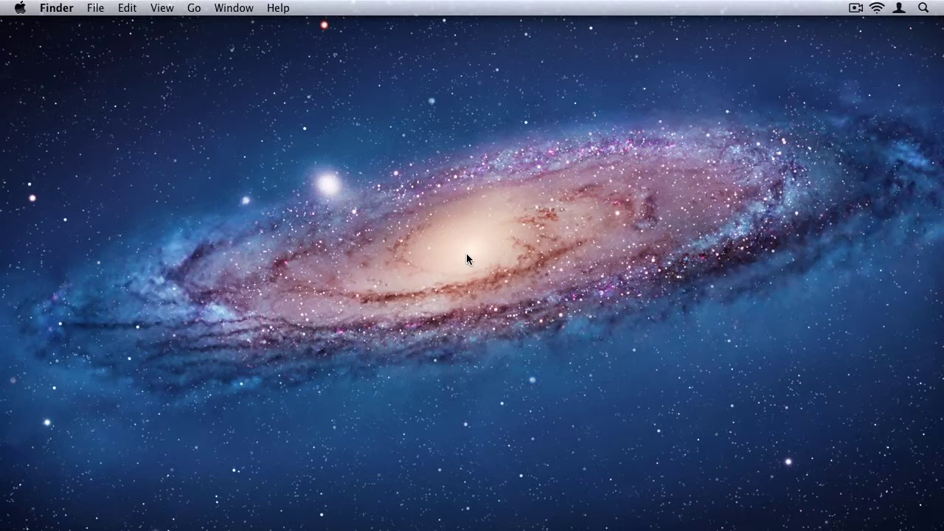
Step: Launch Mail and enter the full name, Gmail address and account password in the setup dialog
mouse_move(375, 516)
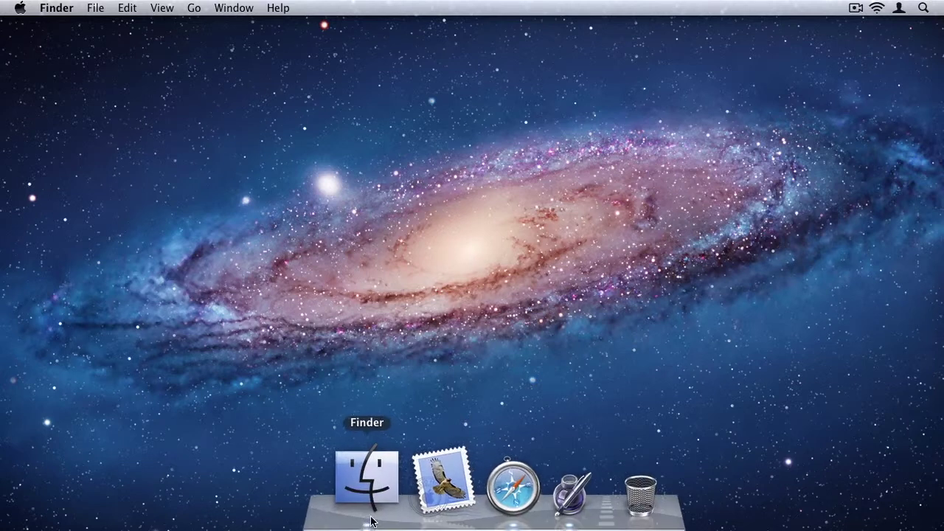
click(414, 483)
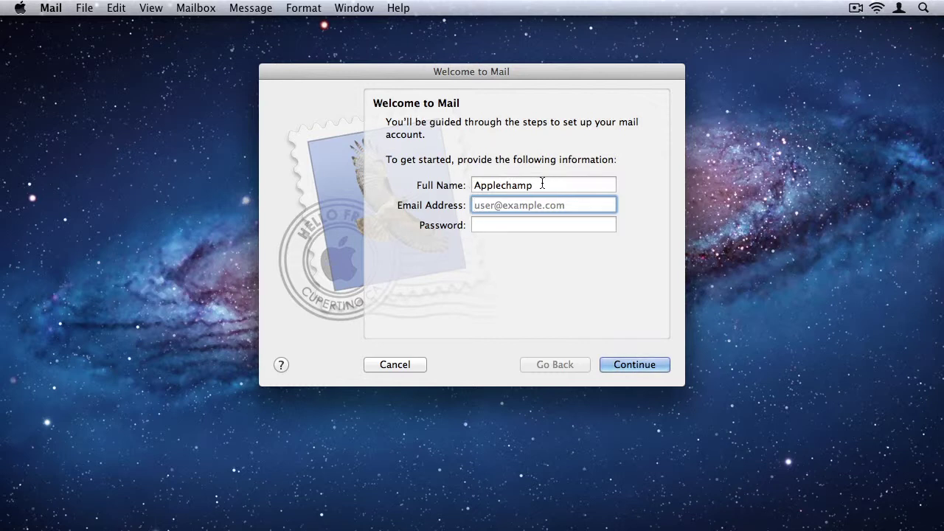
double_click(542, 184)
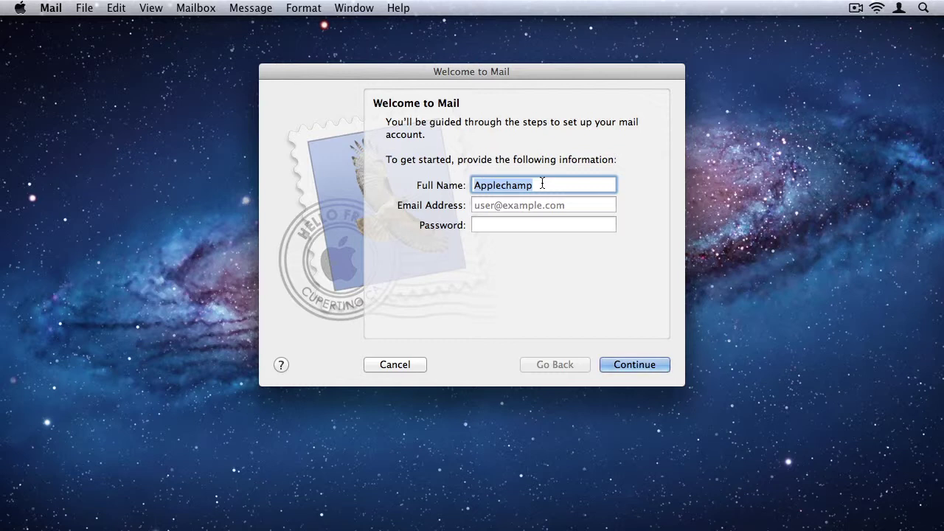
key(Tab)
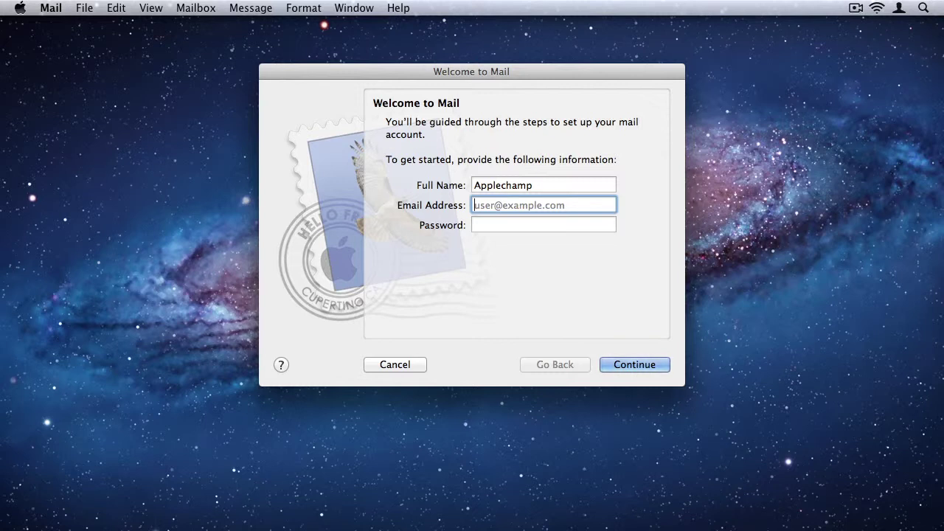
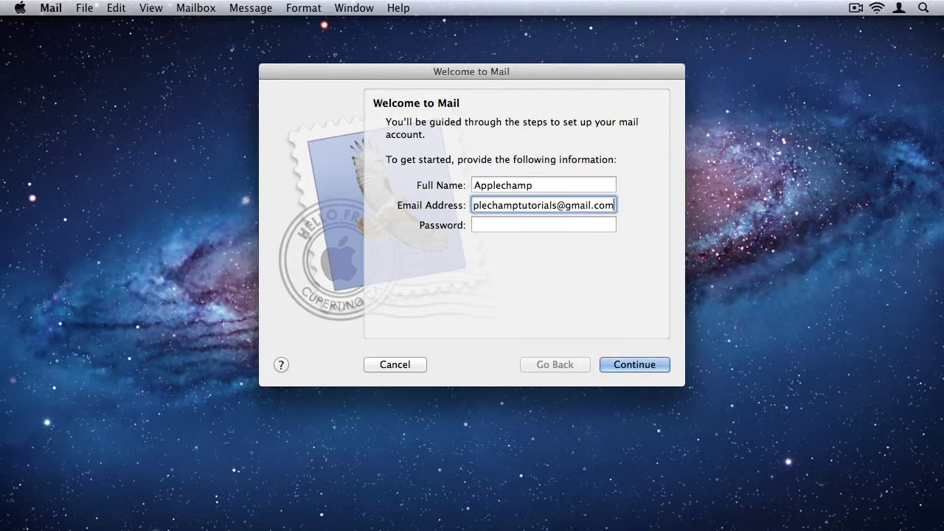
click(543, 225)
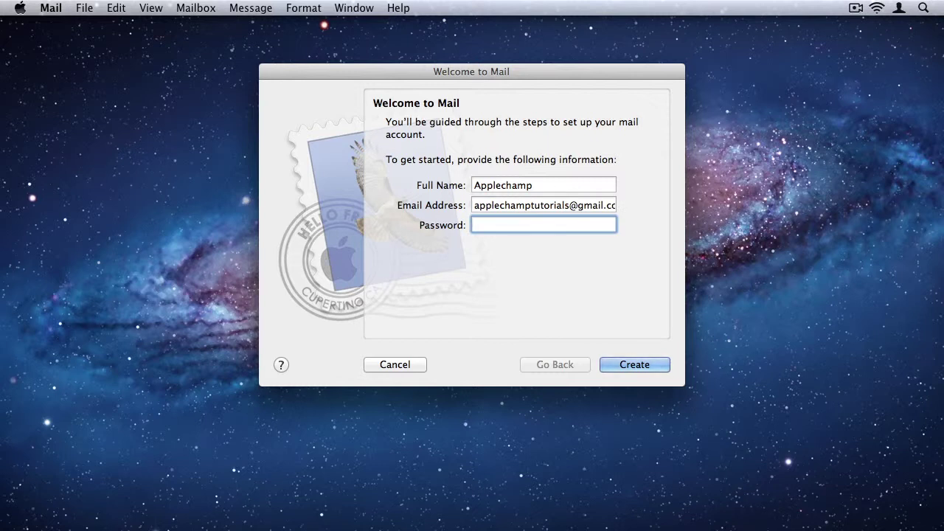
text(••••••••••)
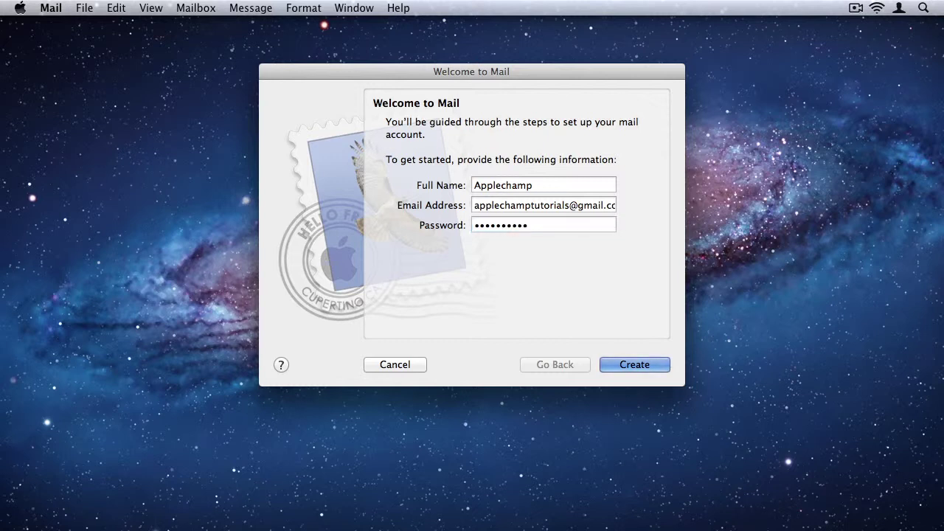
Step: Submit the Gmail details, turn off Chat and Calendars, and create the account
key(Return)
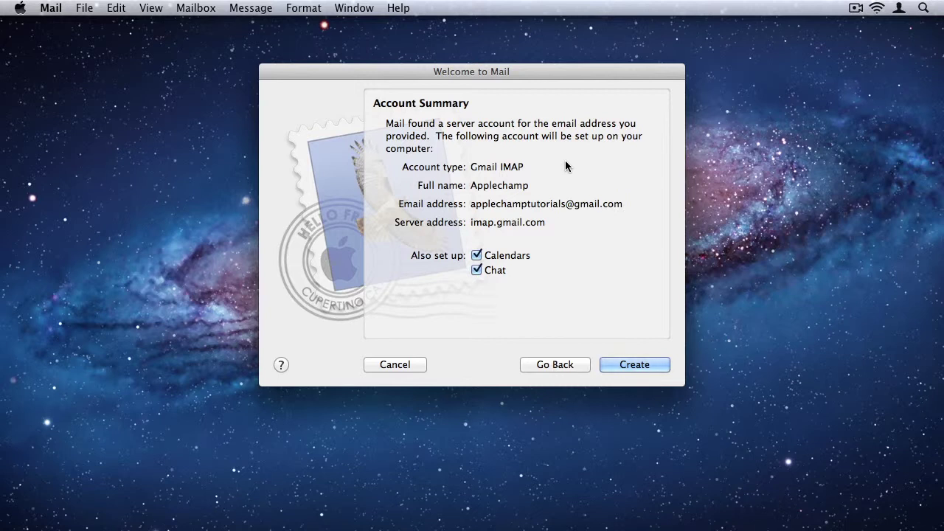
click(477, 269)
click(477, 255)
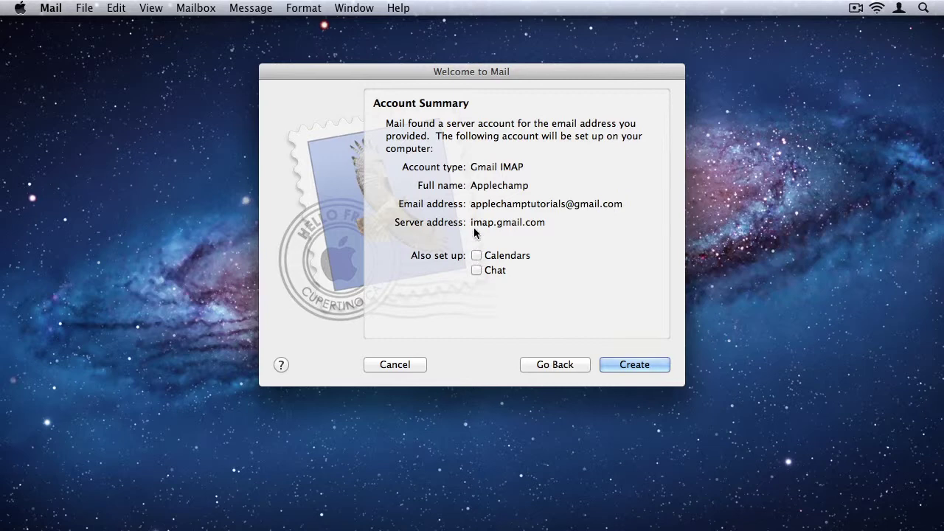
click(635, 364)
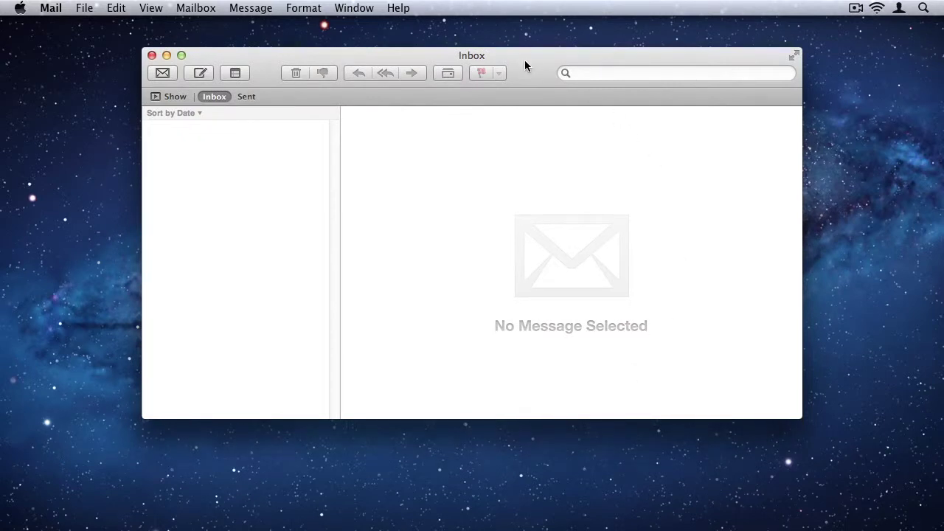
Step: Reposition the Inbox window while the three Gmail welcome messages download
drag(525, 70, 524, 71)
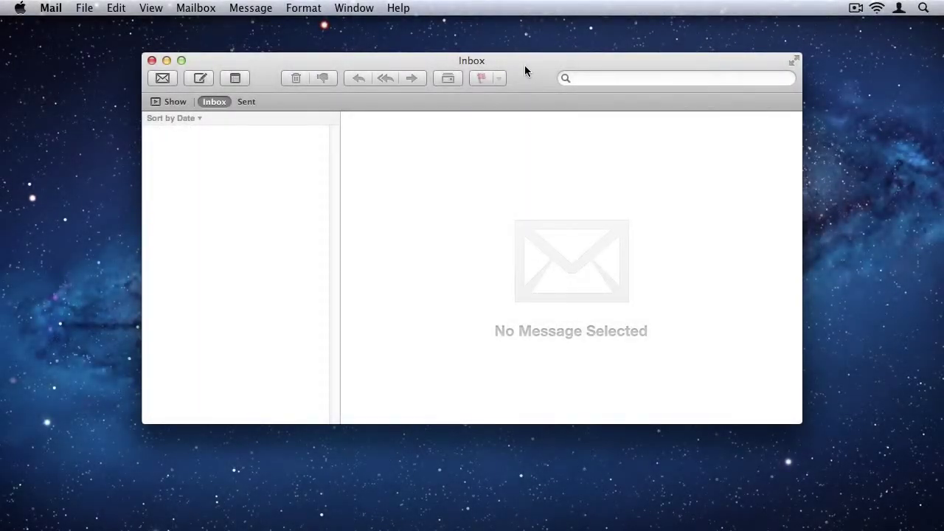
drag(531, 77, 541, 77)
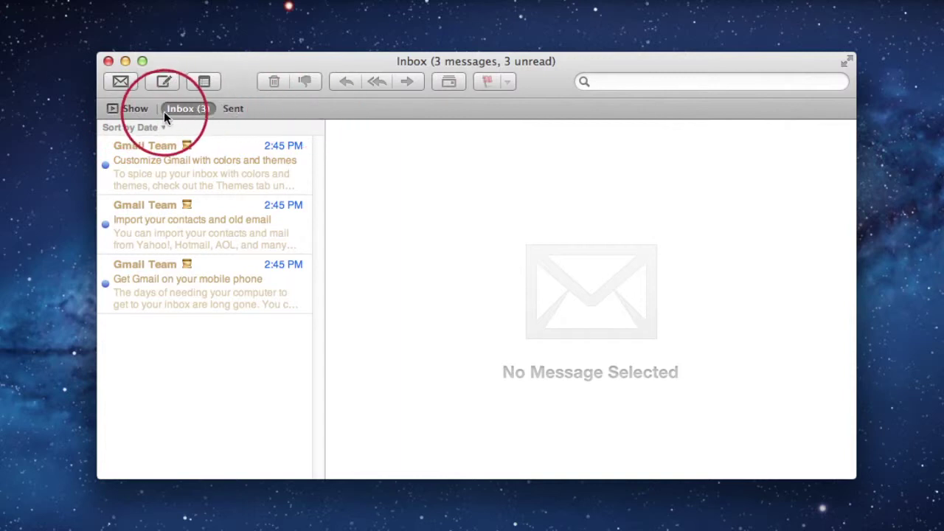
Step: Show the mailbox sidebar, hide it, then show it again
click(133, 108)
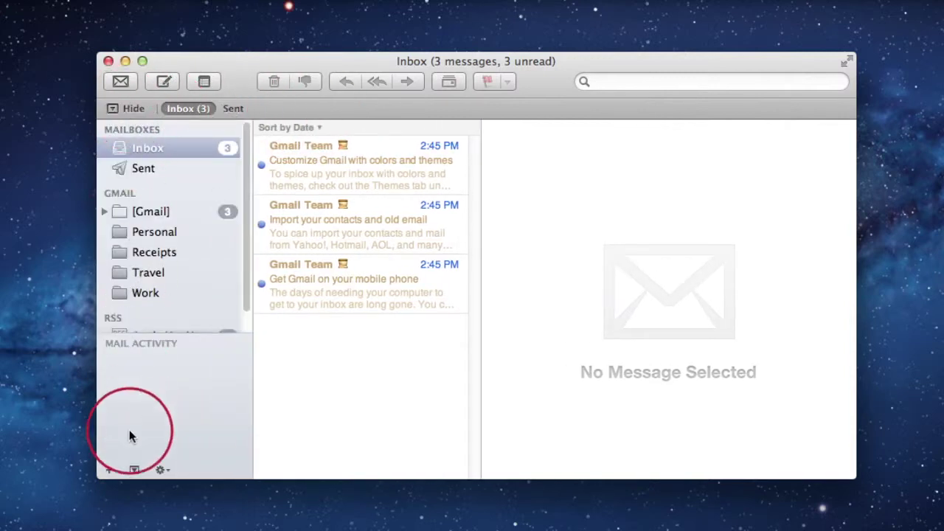
click(136, 109)
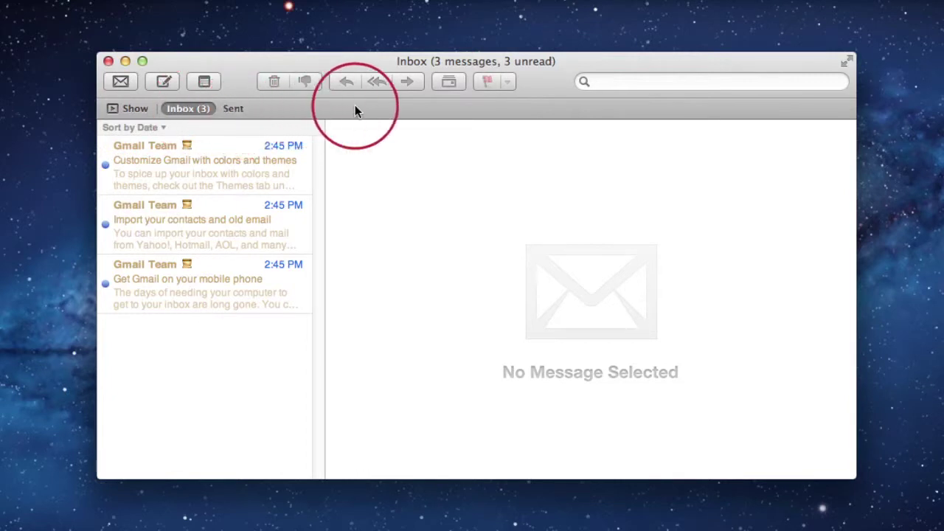
click(116, 108)
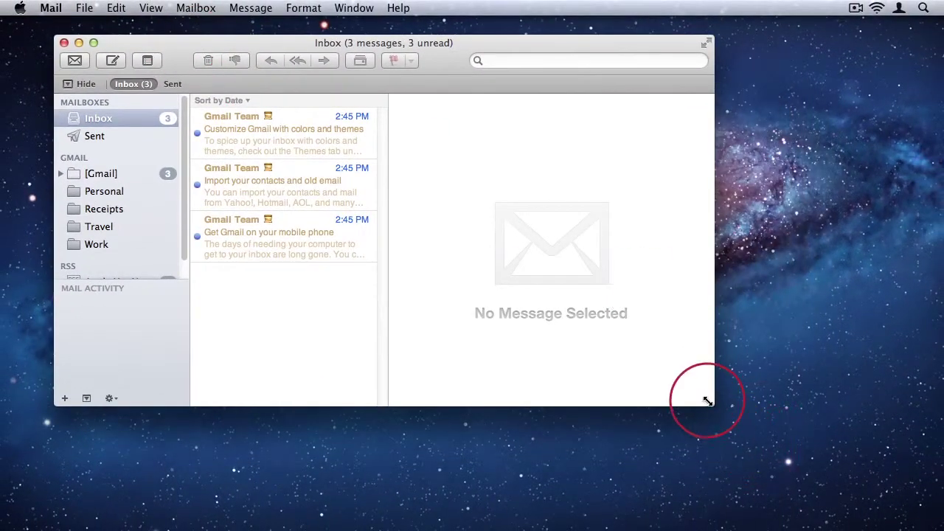
Step: Enlarge and shift the Mail window, and expand and collapse the [Gmail] mailbox's folders
drag(715, 406, 835, 503)
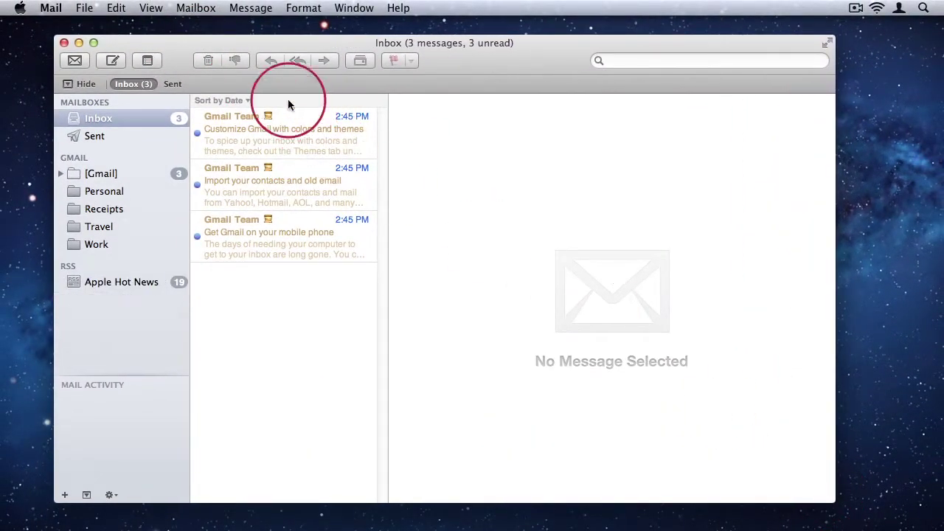
drag(190, 50, 211, 53)
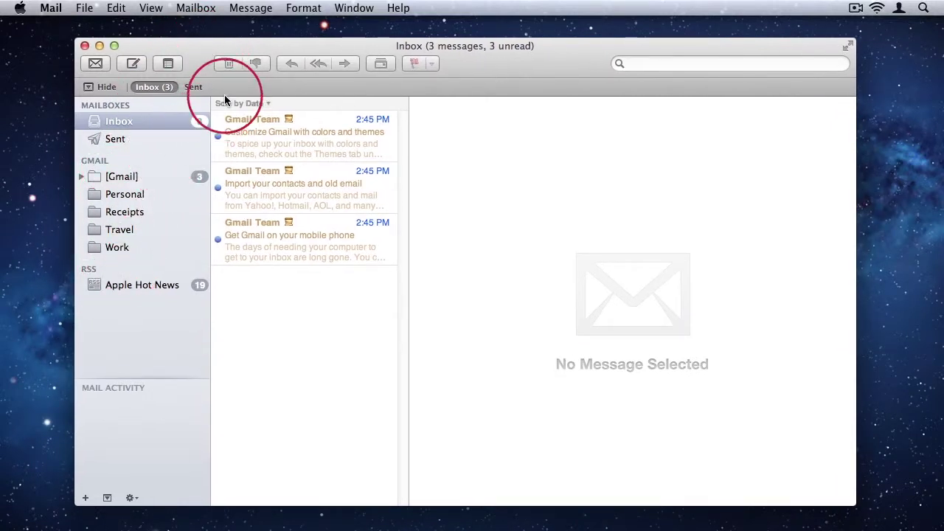
click(82, 177)
click(82, 178)
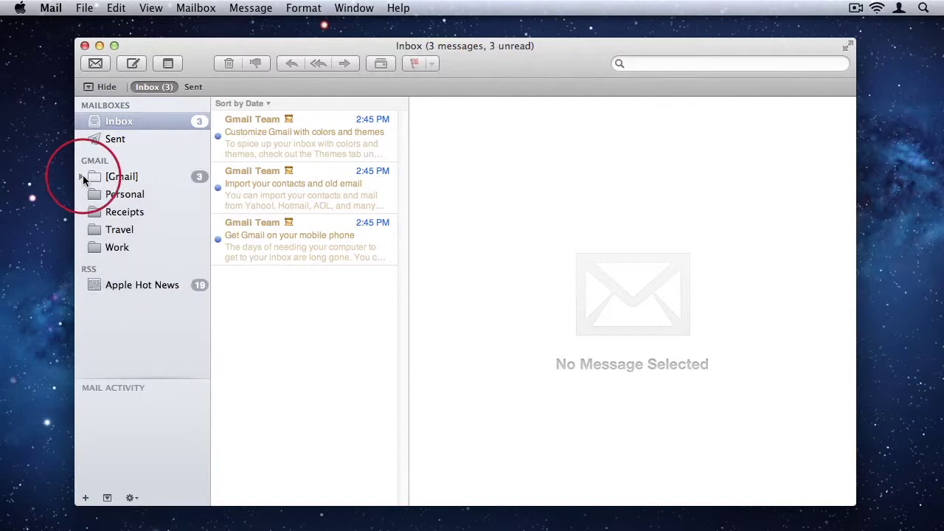
click(81, 179)
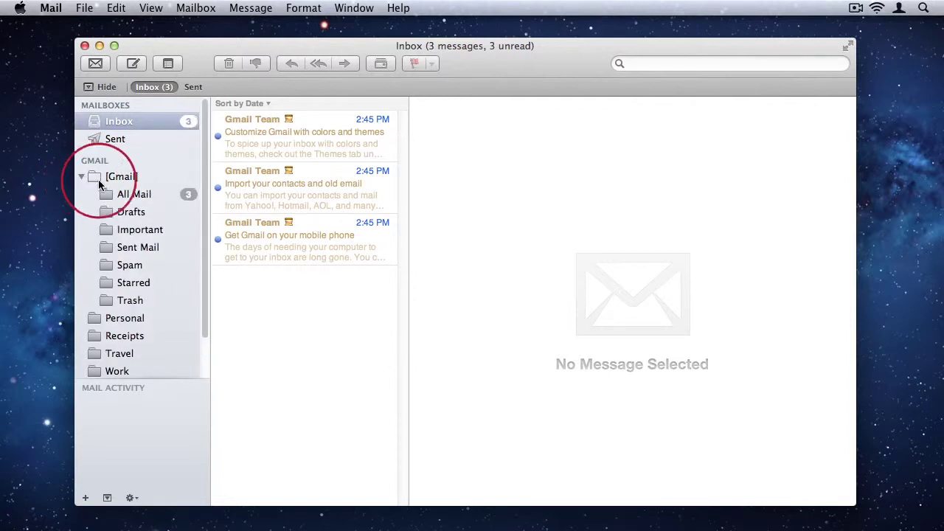
click(82, 178)
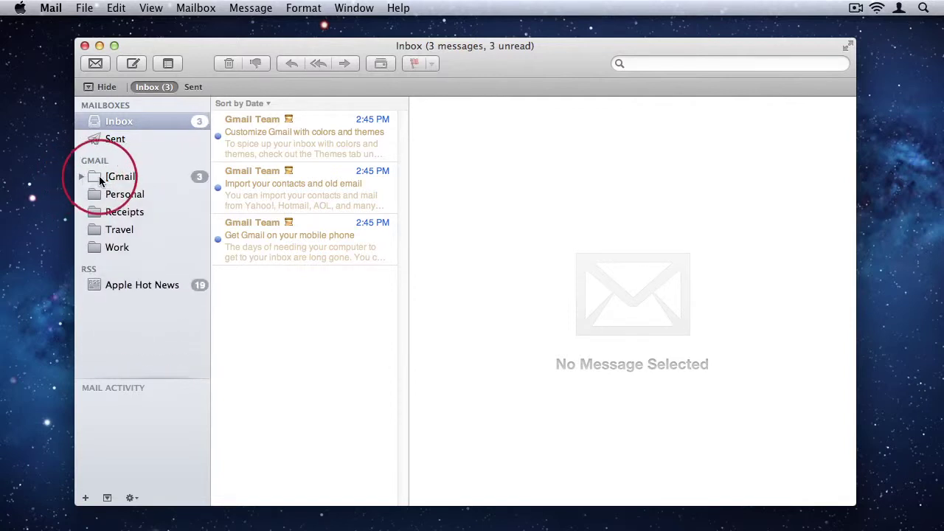
Step: Add [Gmail] and Personal as shortcuts on the Favorites bar
drag(110, 177, 240, 86)
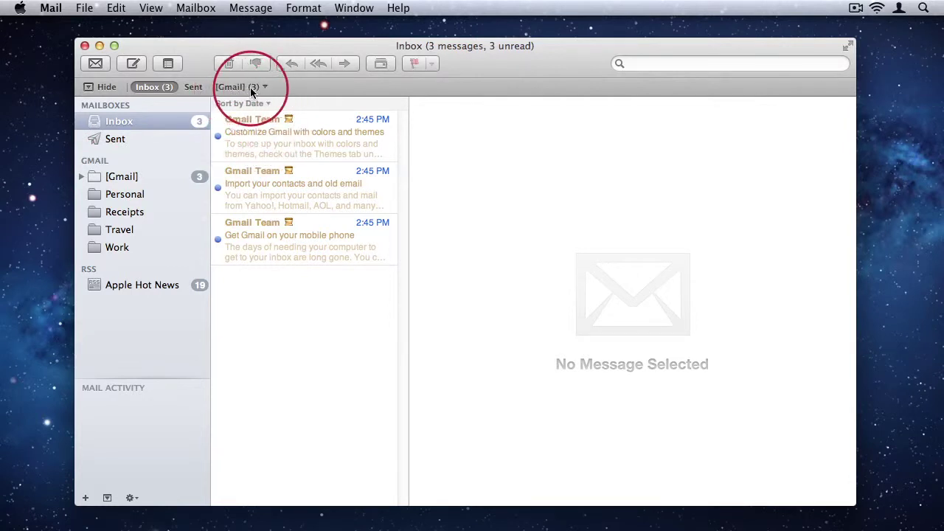
click(260, 87)
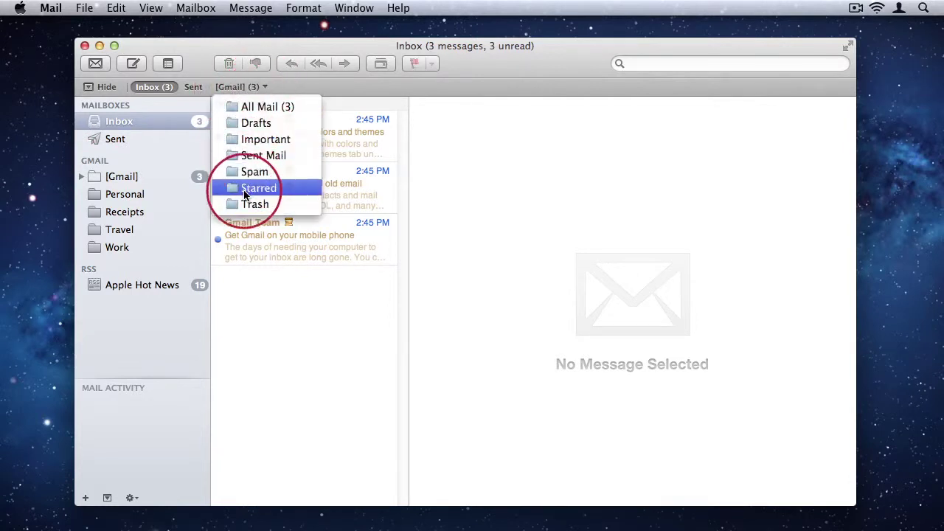
click(265, 88)
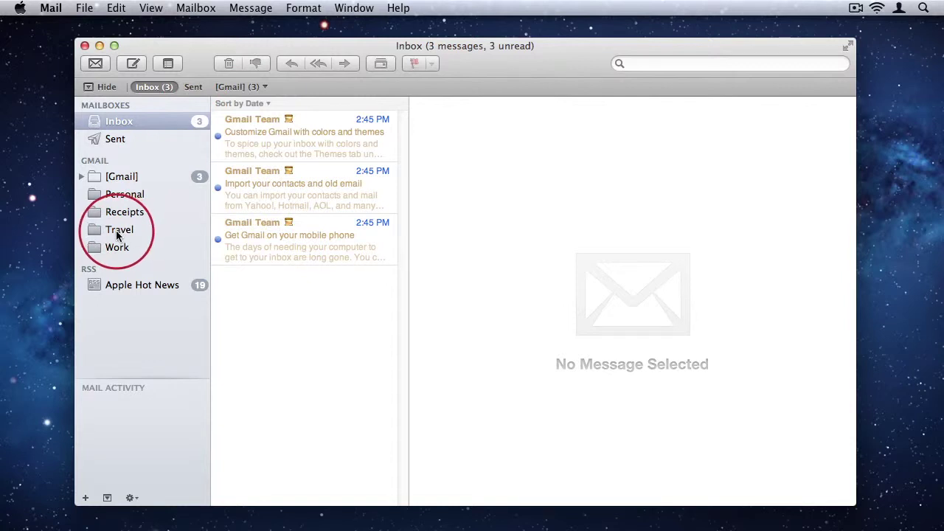
drag(121, 195, 315, 91)
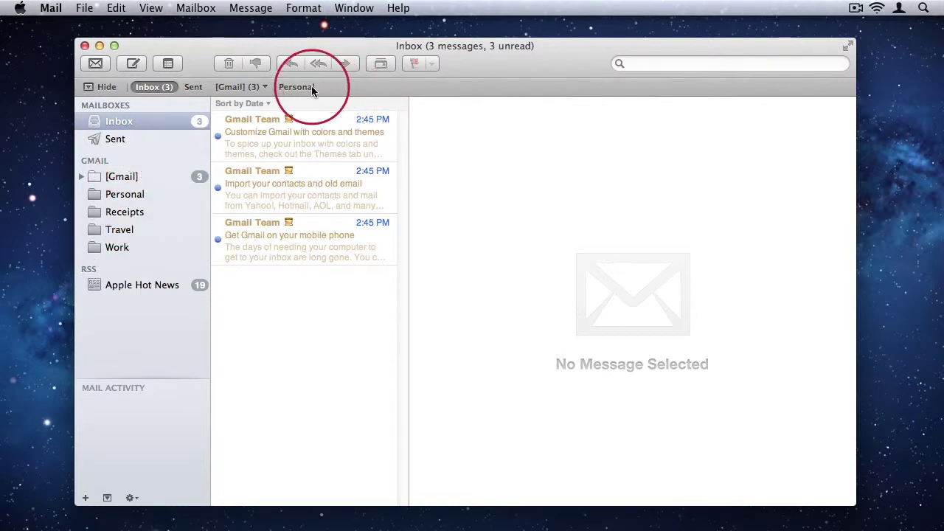
Step: Open Personal from favourites, hide the sidebar, try Inbox, Sent and [Gmail], then return to Personal
click(307, 87)
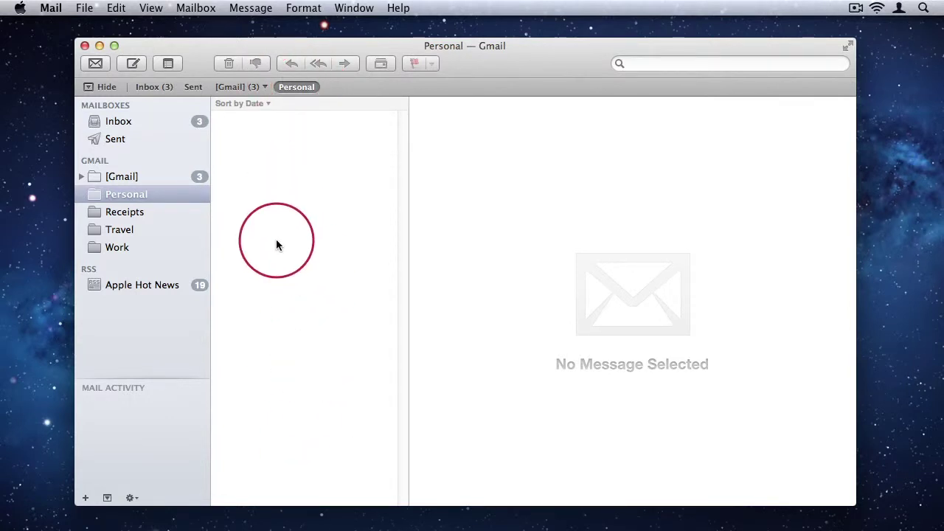
click(104, 87)
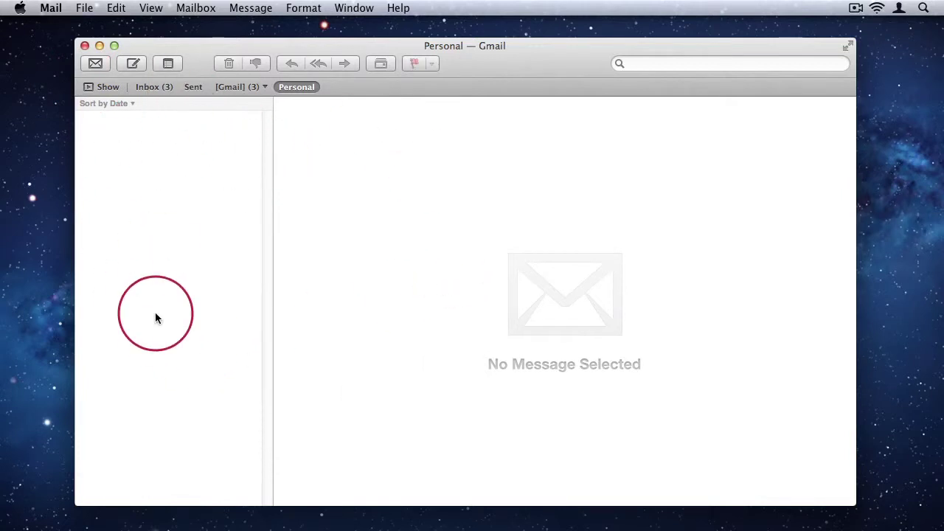
click(160, 89)
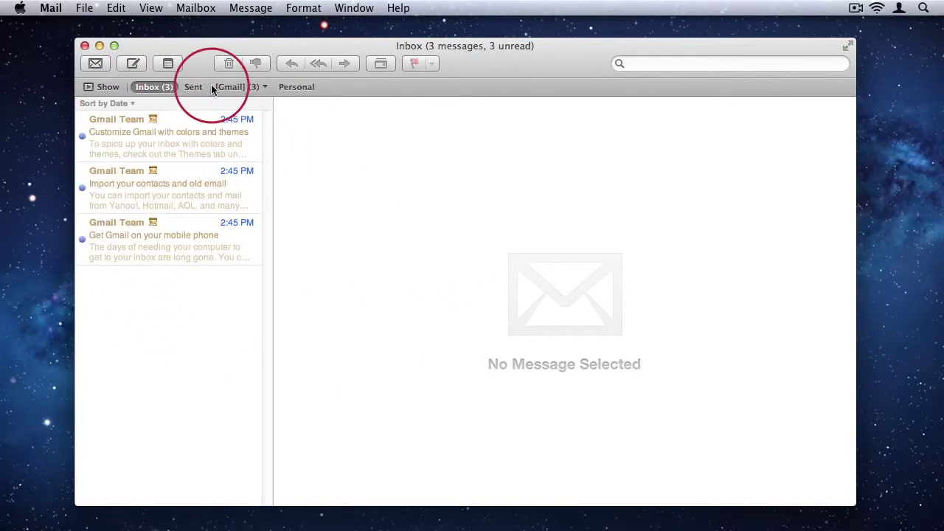
click(196, 86)
click(230, 90)
click(278, 88)
click(291, 86)
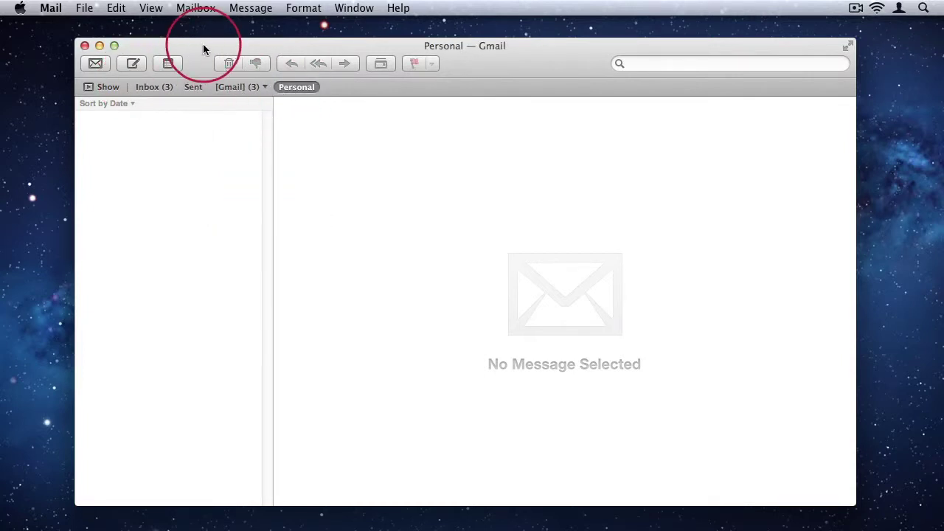
drag(203, 43, 203, 41)
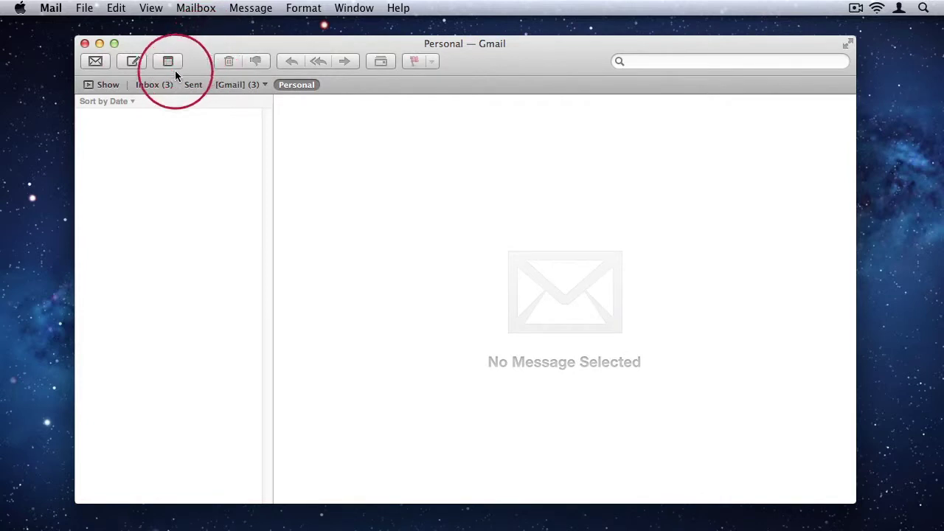
Step: Restore the mailbox sidebar, move the window right, view Inbox, then open Sent
click(103, 85)
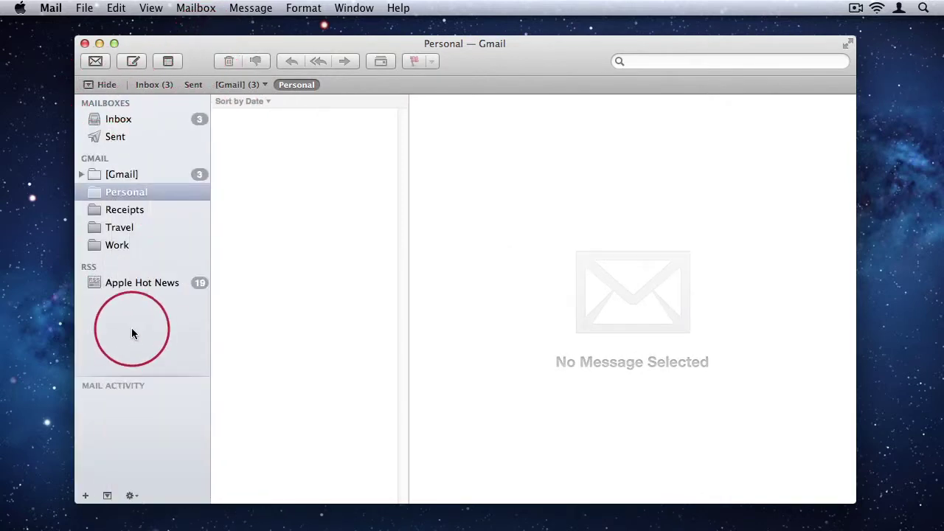
drag(485, 46, 508, 50)
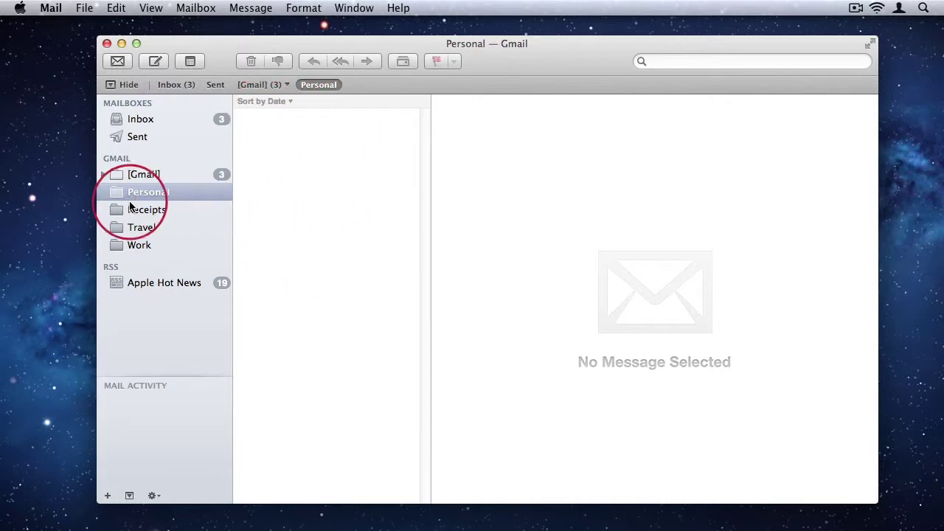
click(149, 122)
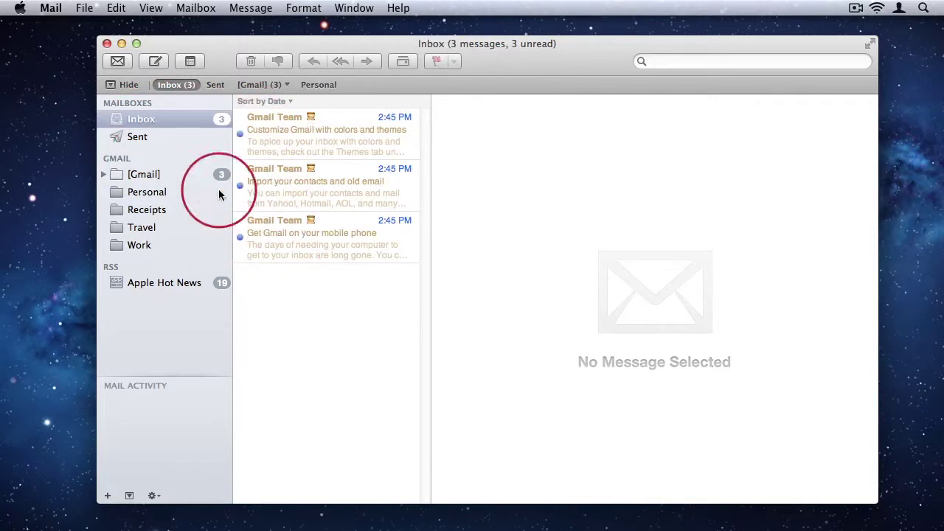
click(138, 136)
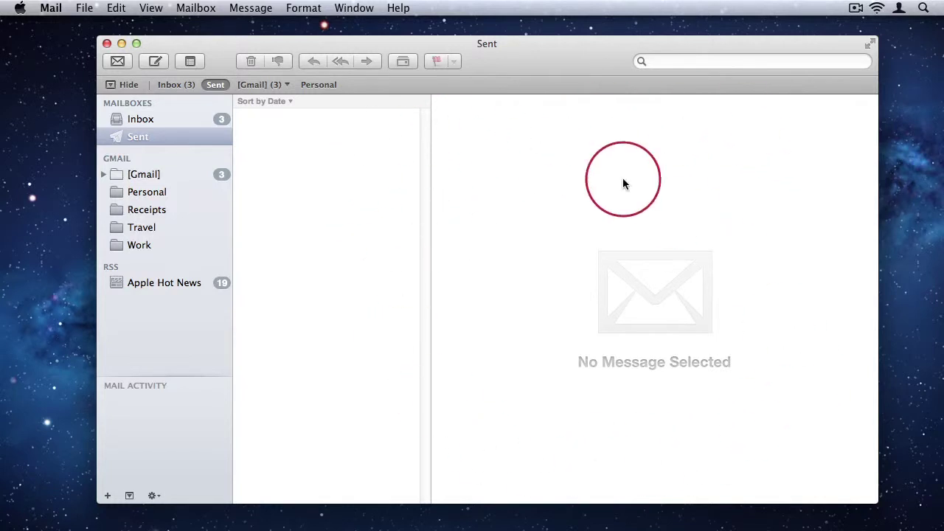
Step: Read 'Customize Gmail with colors and themes' in the Inbox and bring up the add-mailbox options
click(180, 118)
click(331, 132)
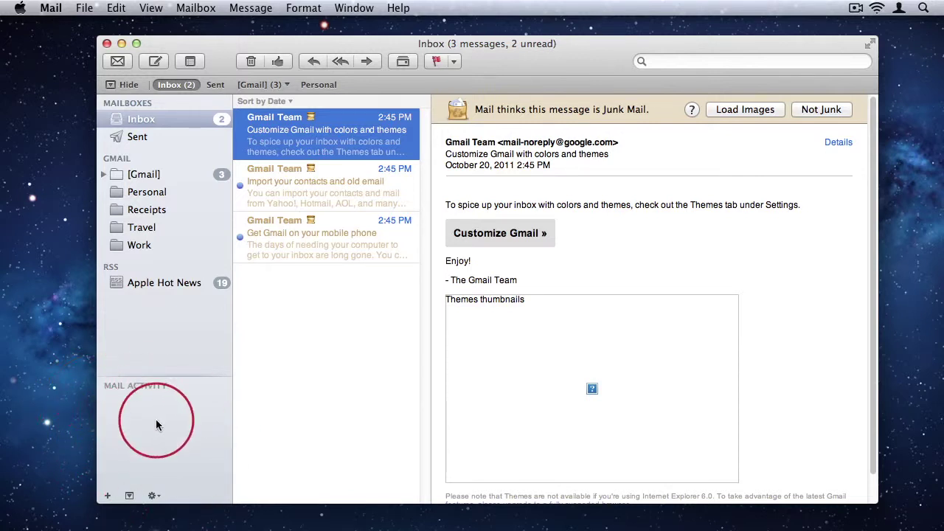
click(108, 497)
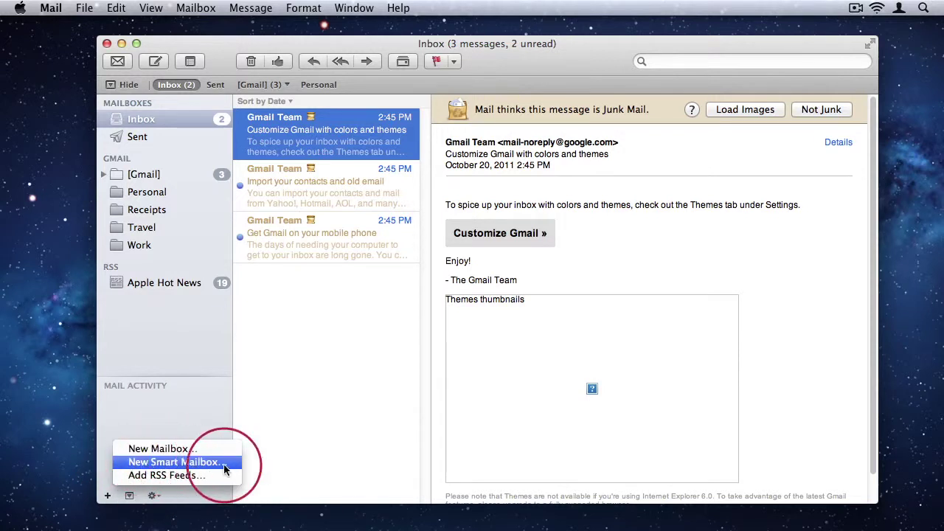
click(113, 497)
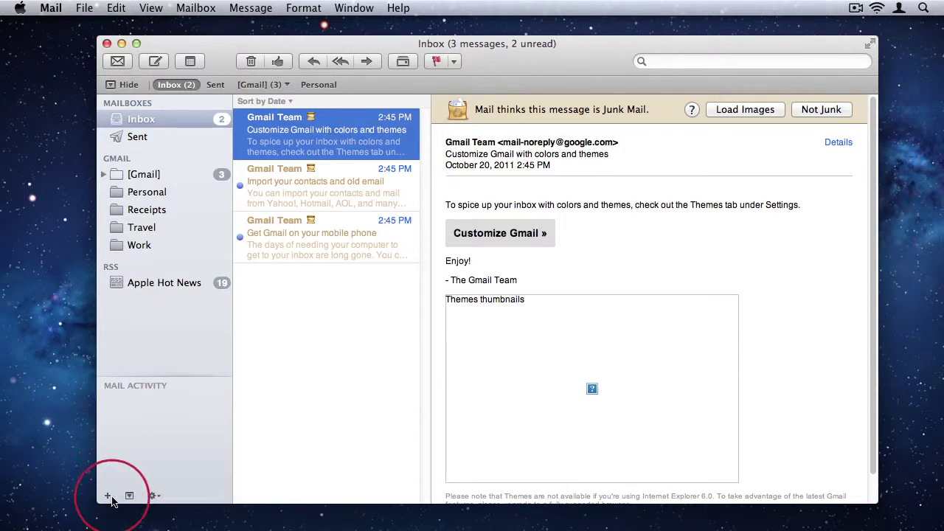
click(129, 497)
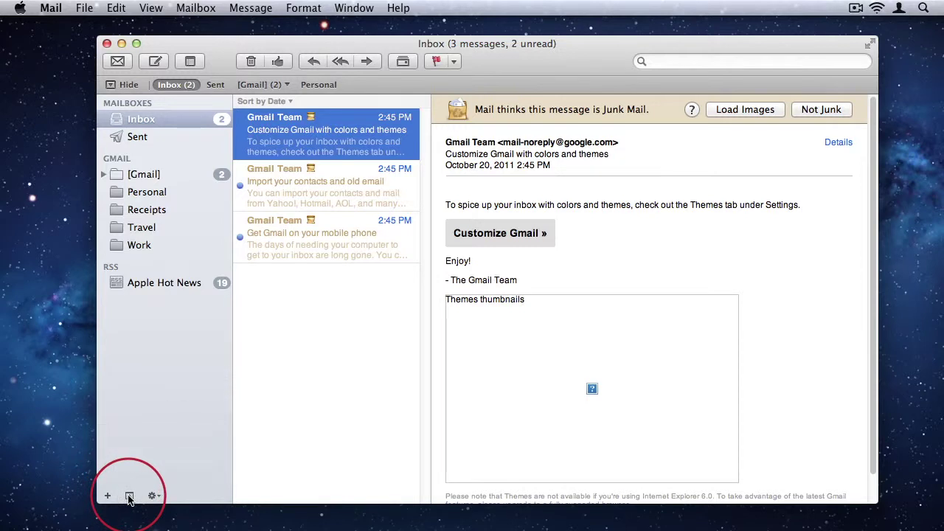
click(129, 497)
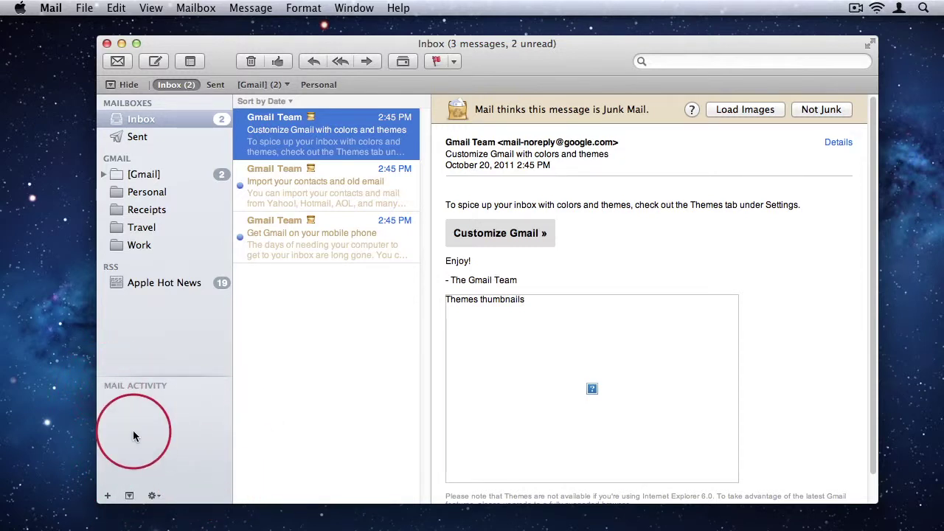
click(153, 497)
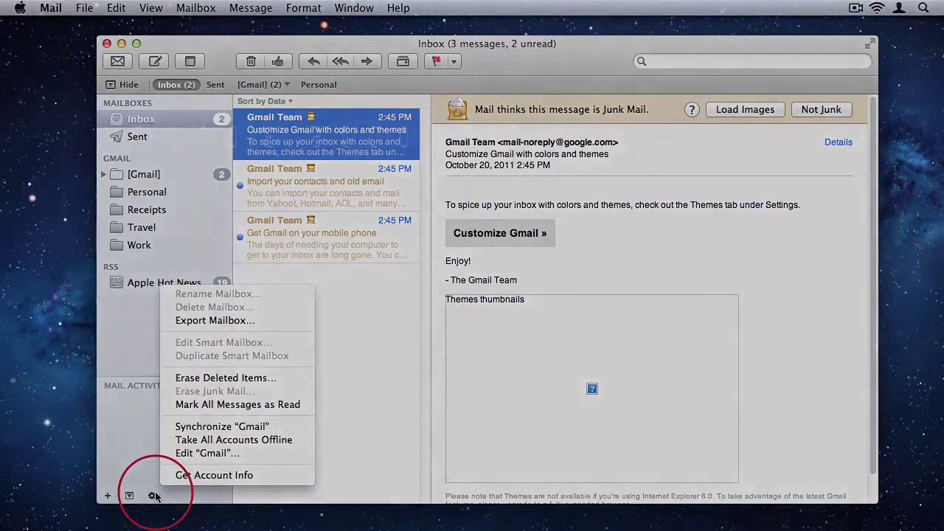
click(155, 496)
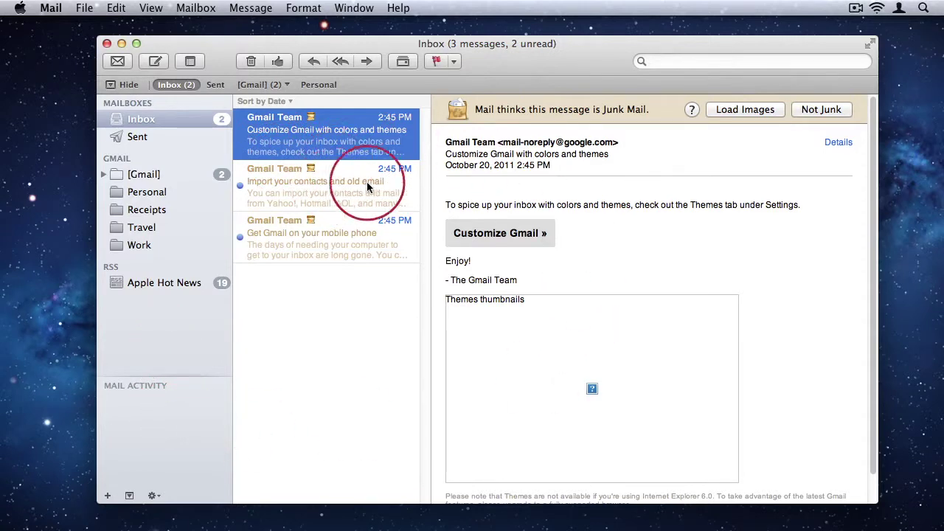
Step: Open Mail Preferences on the Accounts pane showing the Gmail IMAP account
click(51, 7)
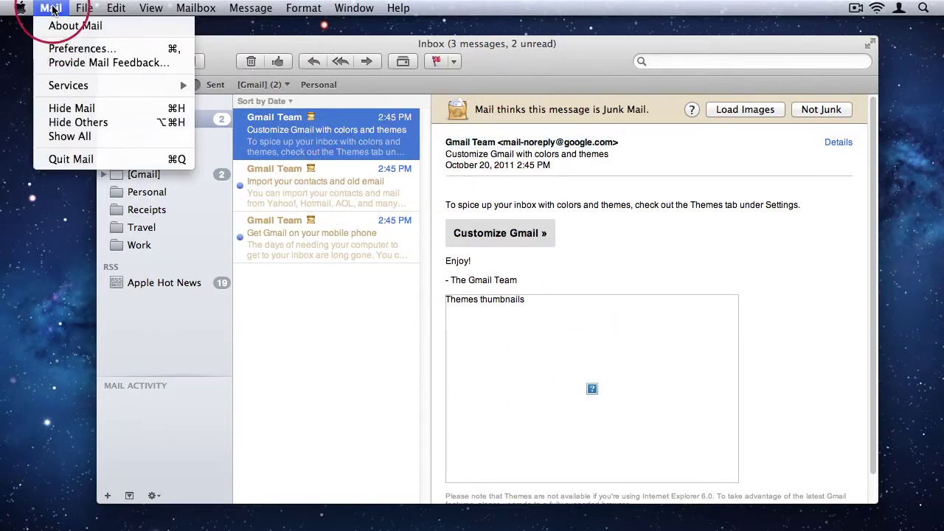
click(59, 48)
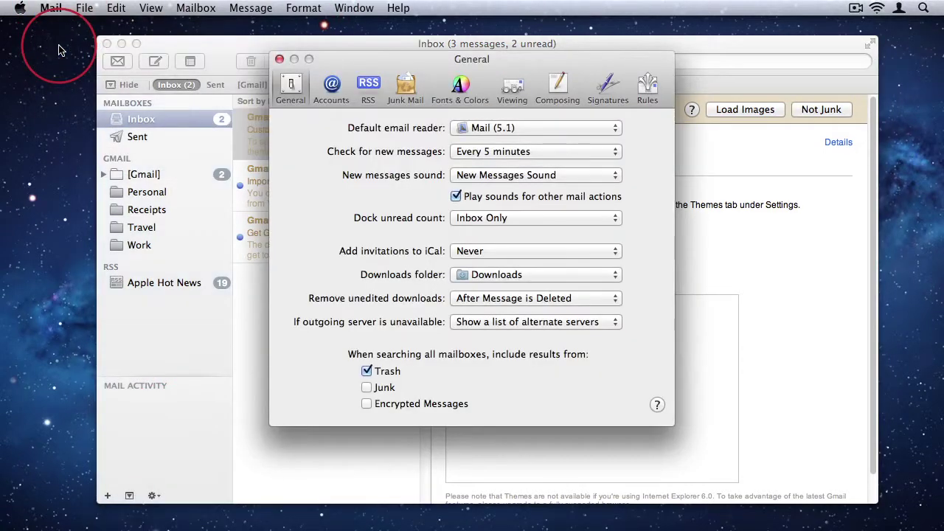
click(333, 87)
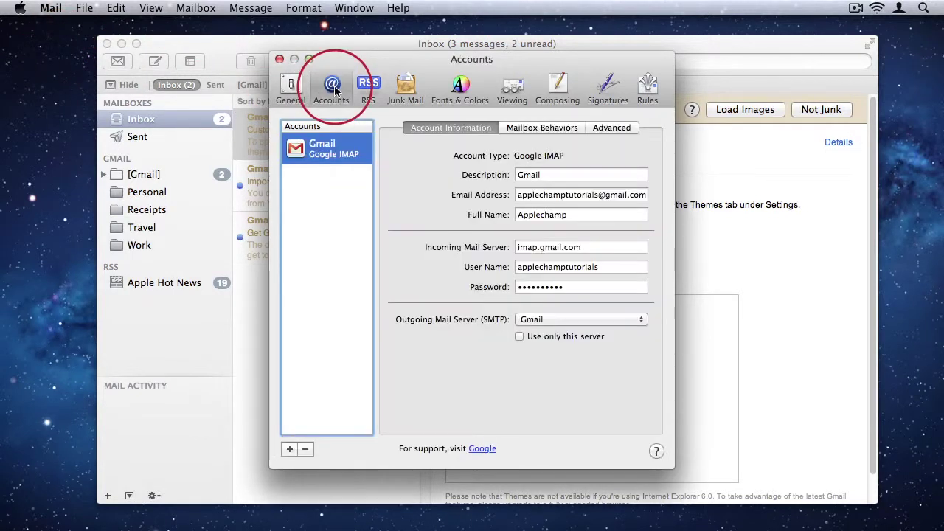
drag(375, 64, 398, 65)
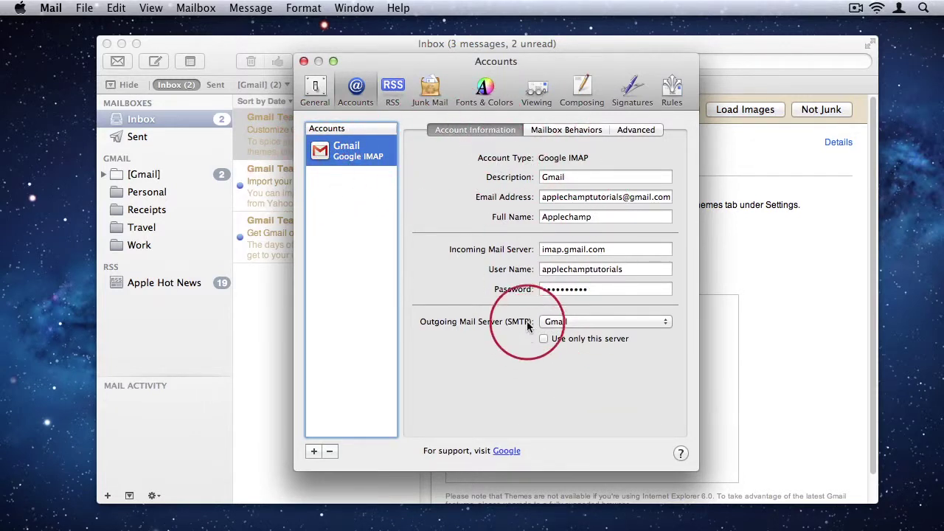
Step: Add another account, entering the iCloud address and its password
click(315, 450)
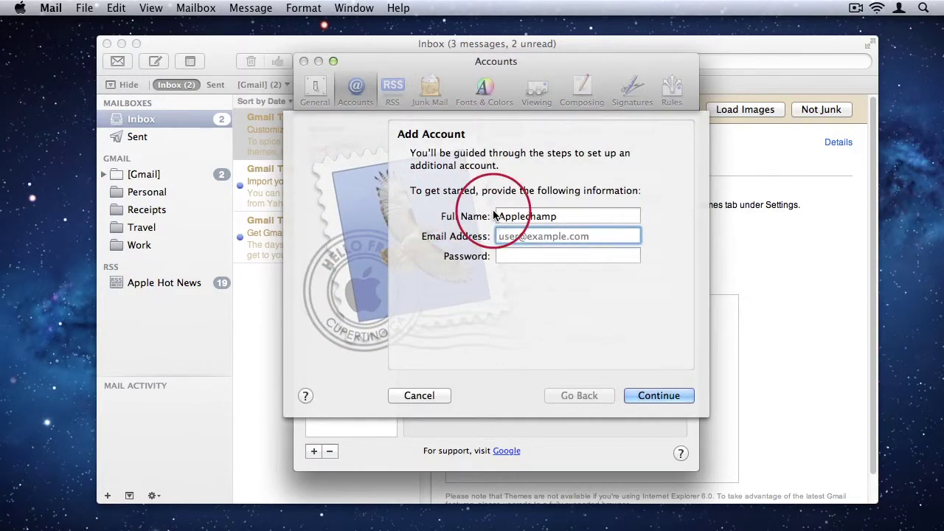
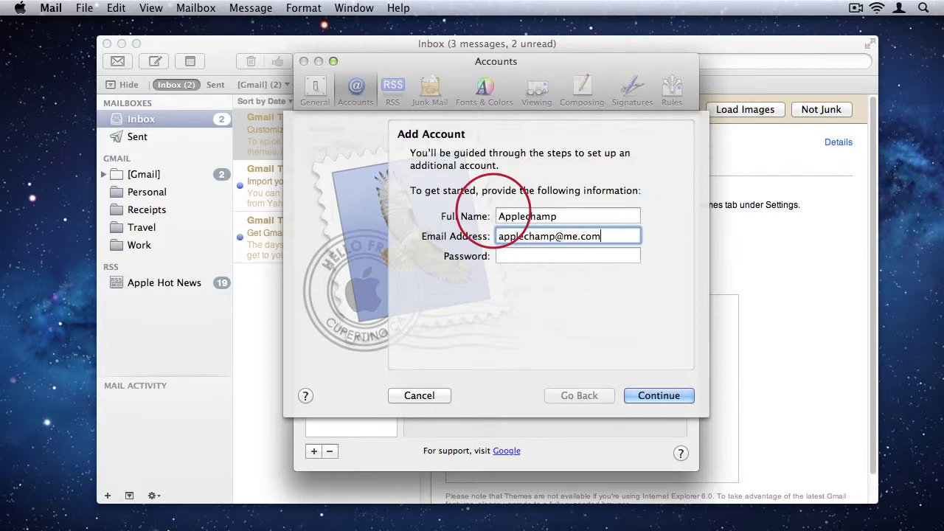
key(Tab)
text(••••••••••)
key(Return)
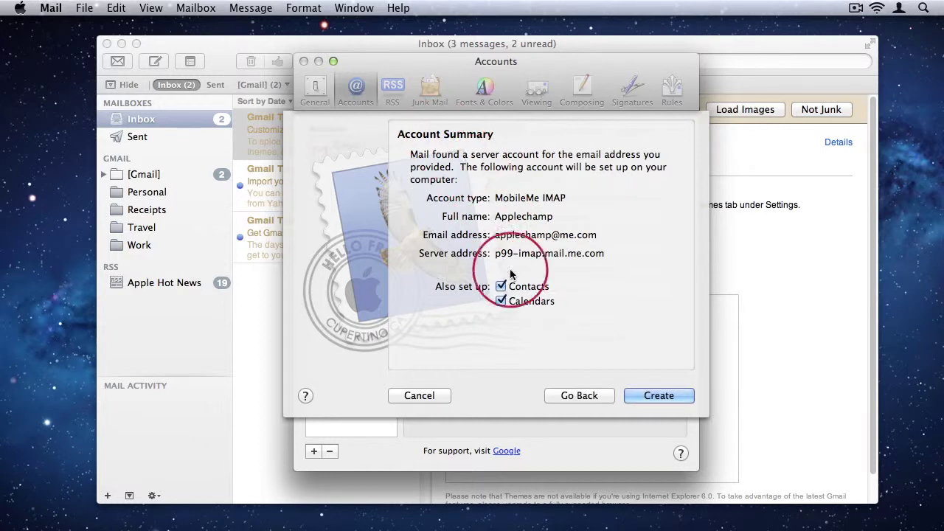
Step: Create the iCloud account without Contacts or Calendars, review its details, and close the settings
click(502, 286)
click(502, 301)
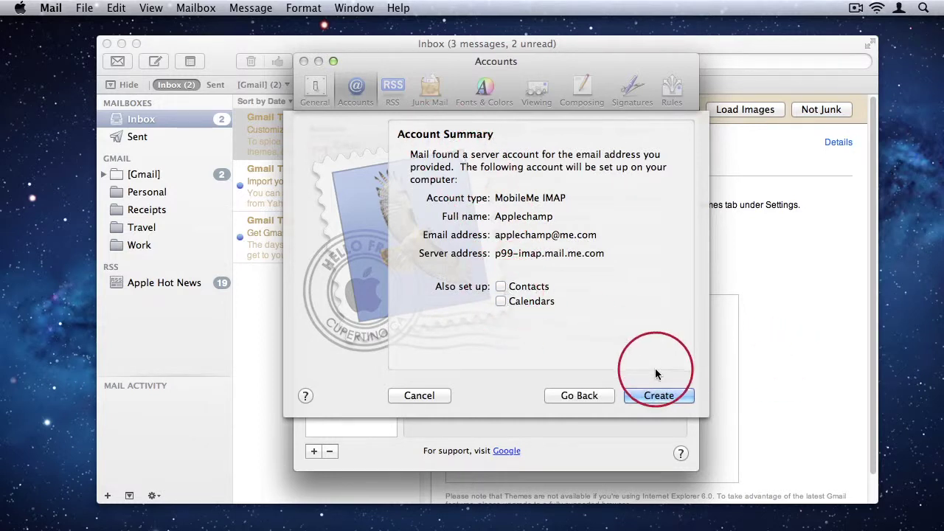
click(659, 395)
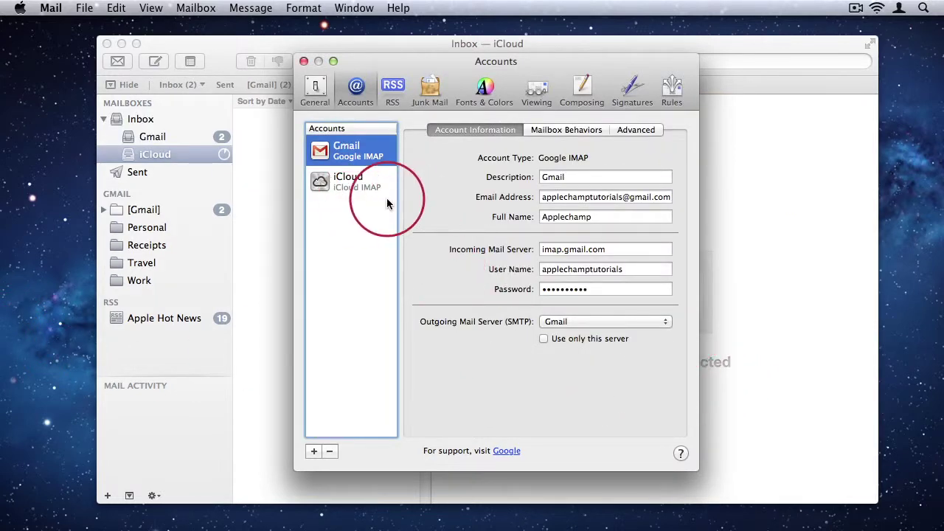
click(367, 189)
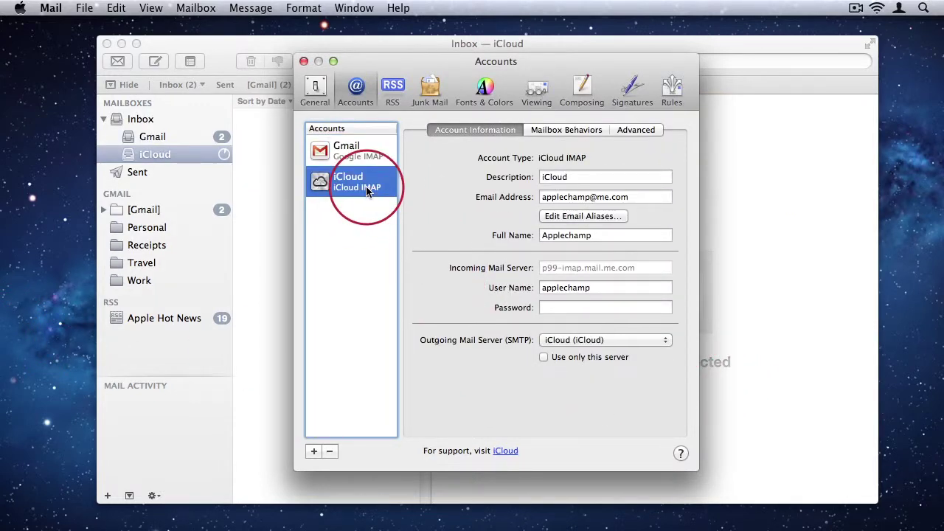
click(304, 62)
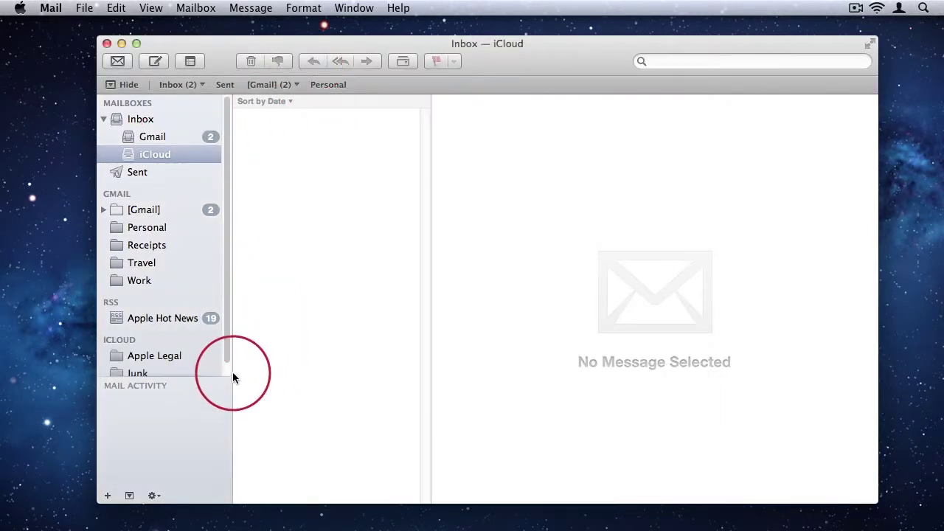
Step: Widen the mailbox sidebar about 50 pixels and scroll through the mailbox list
drag(234, 369, 270, 370)
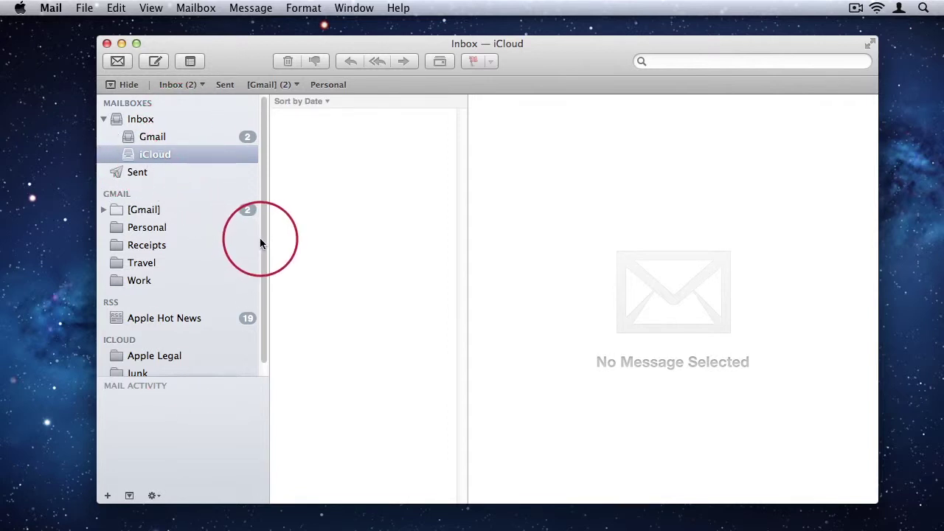
scroll(261, 243, down, 2)
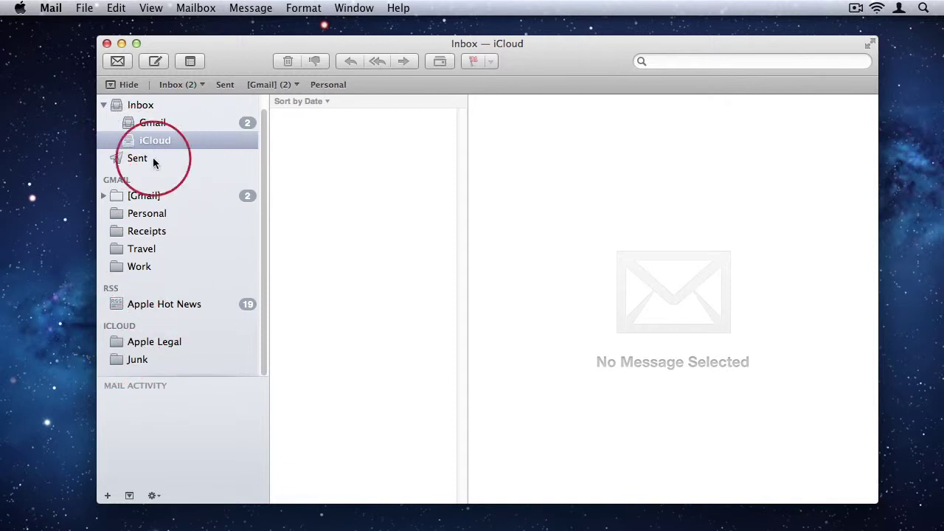
scroll(200, 280, up, 2)
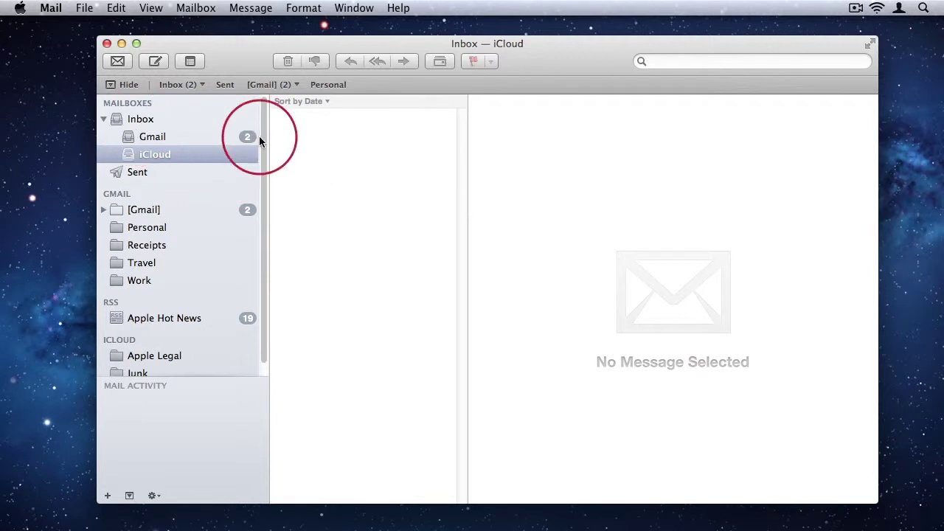
Step: View the combined Inbox, then the Gmail inbox, then the iCloud inbox
click(166, 121)
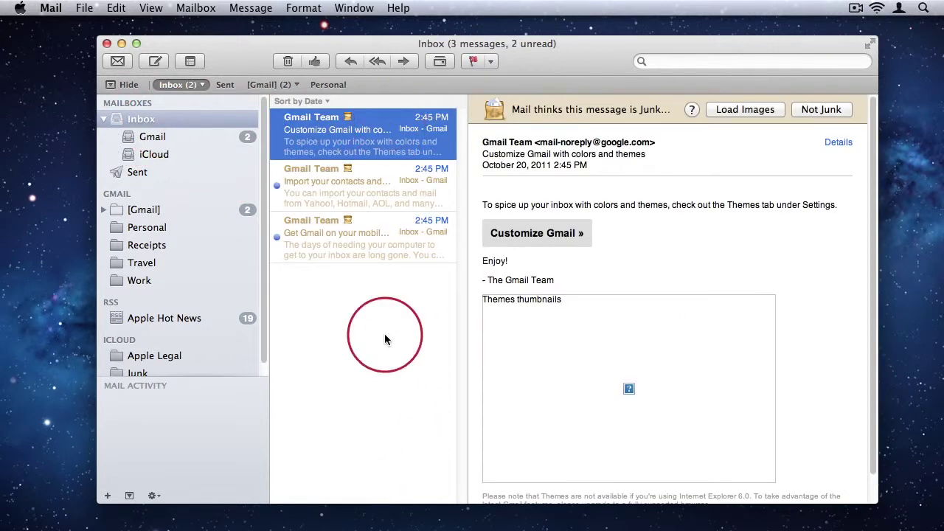
click(158, 138)
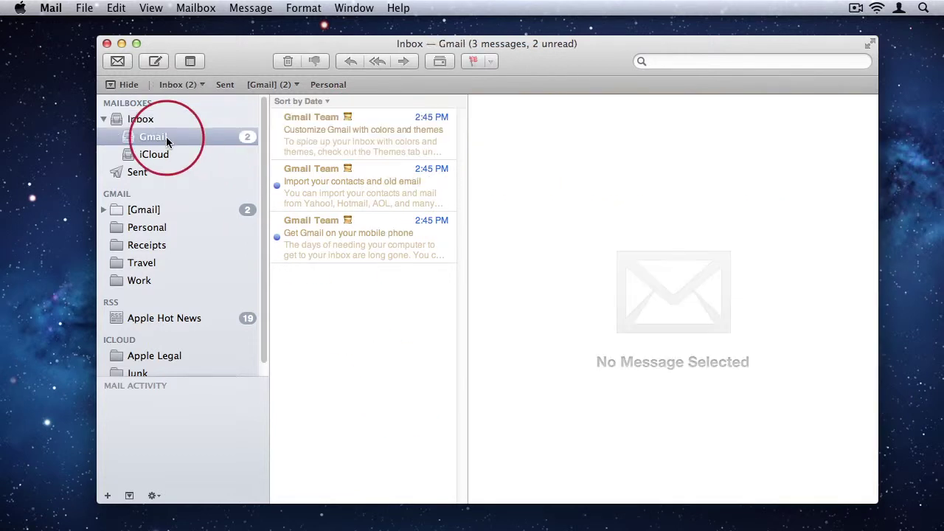
click(174, 154)
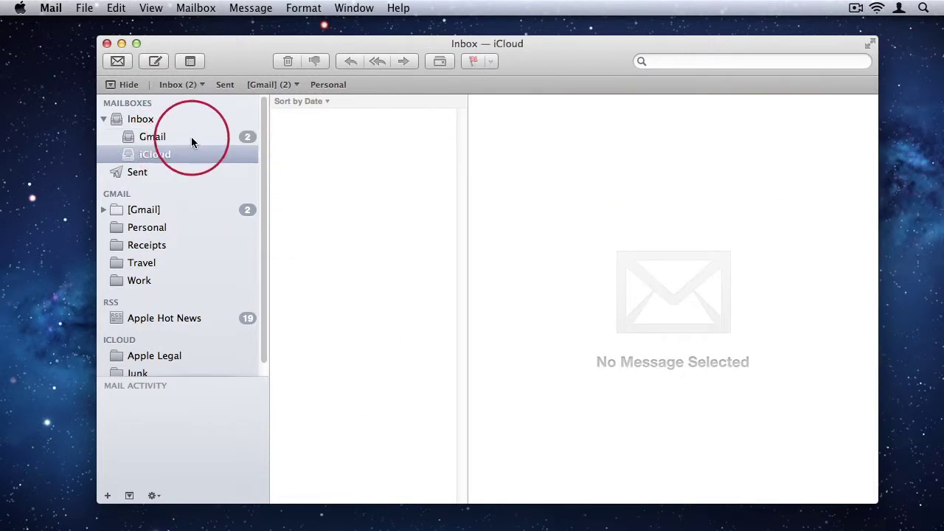
Step: Use the Inbox favorites dropdown to return to the combined inbox and then the Gmail inbox
click(203, 85)
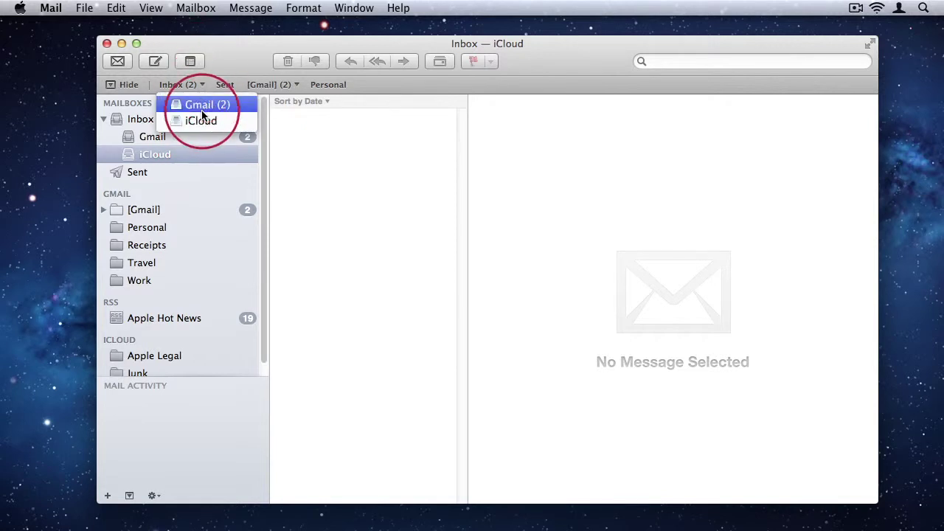
click(203, 84)
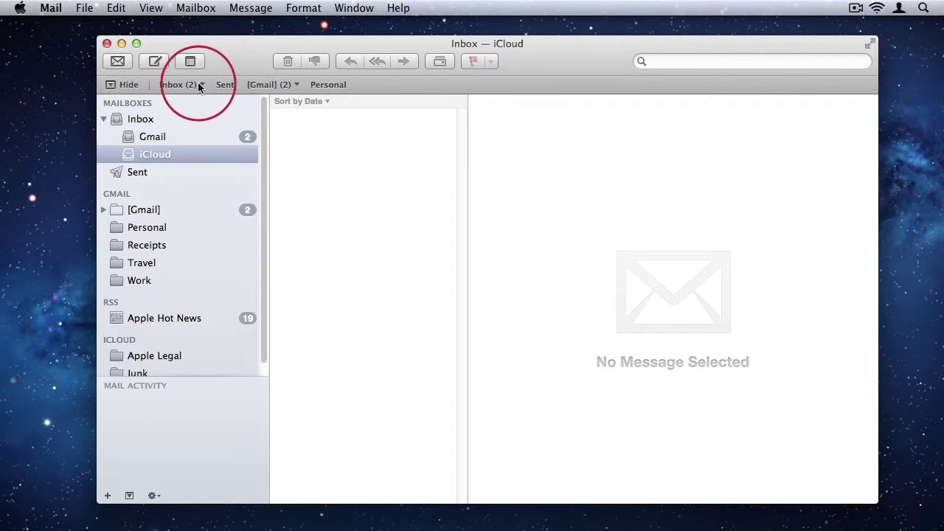
click(181, 84)
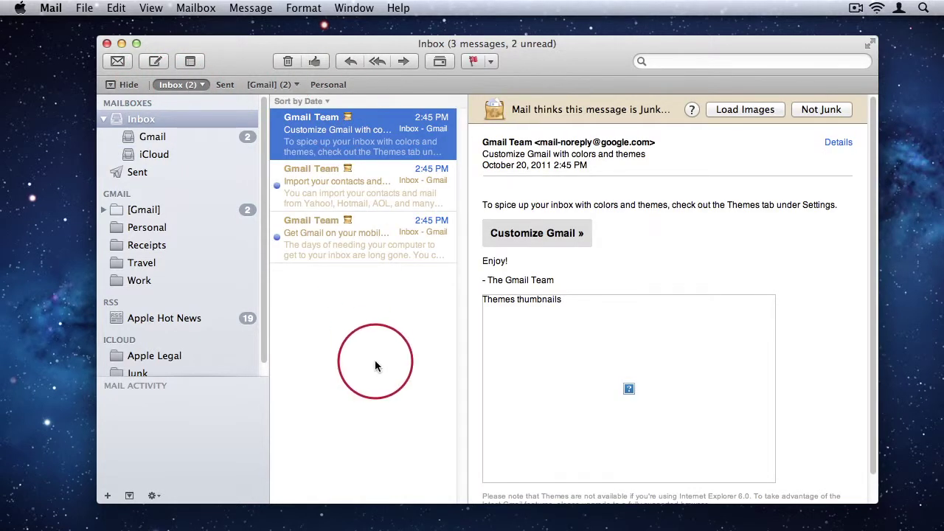
click(205, 85)
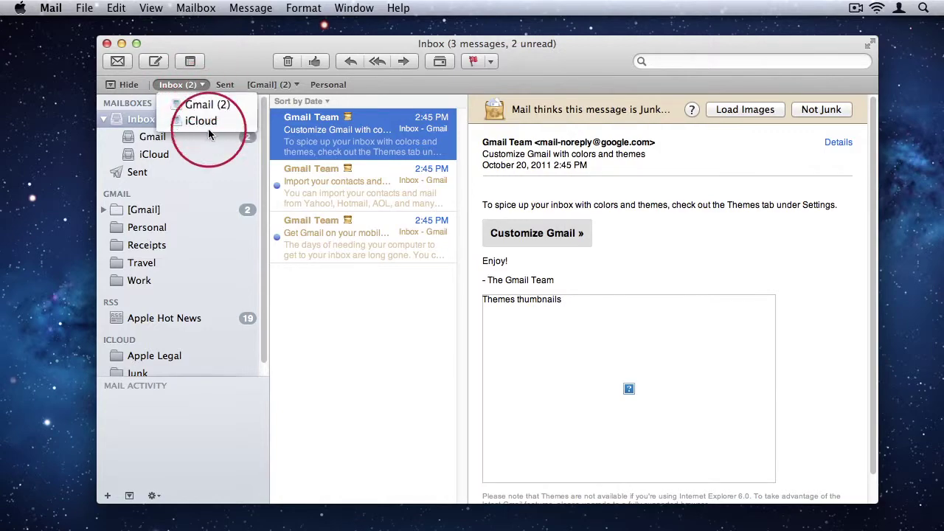
click(207, 109)
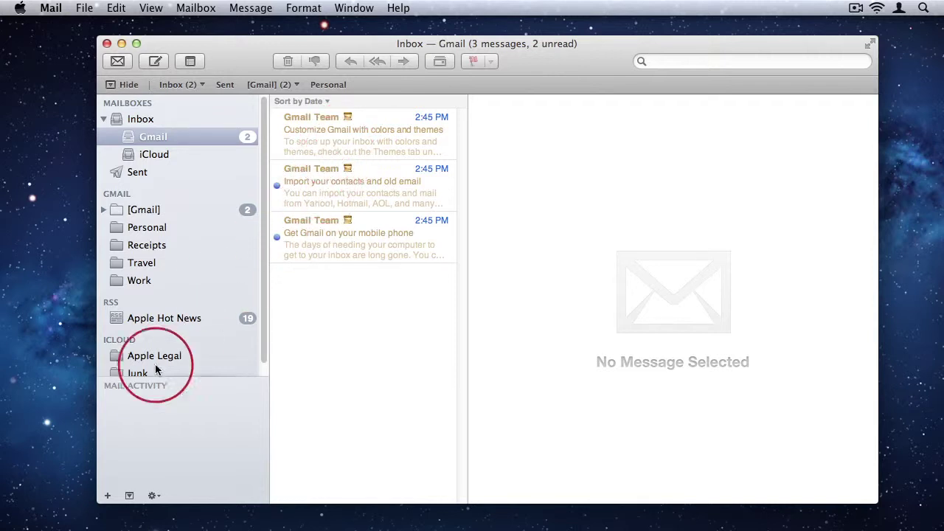
Step: Create a new top-level mailbox named 'Invoices' in the iCloud account
click(106, 496)
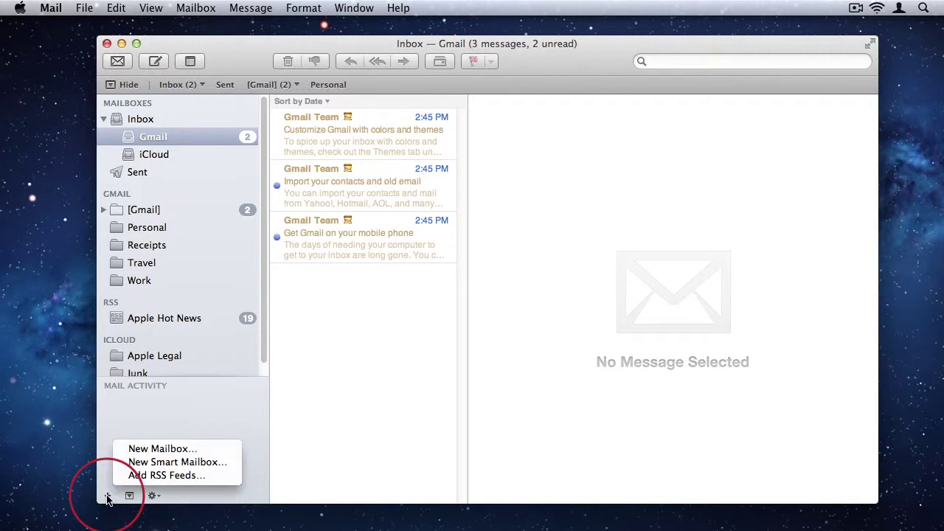
click(174, 448)
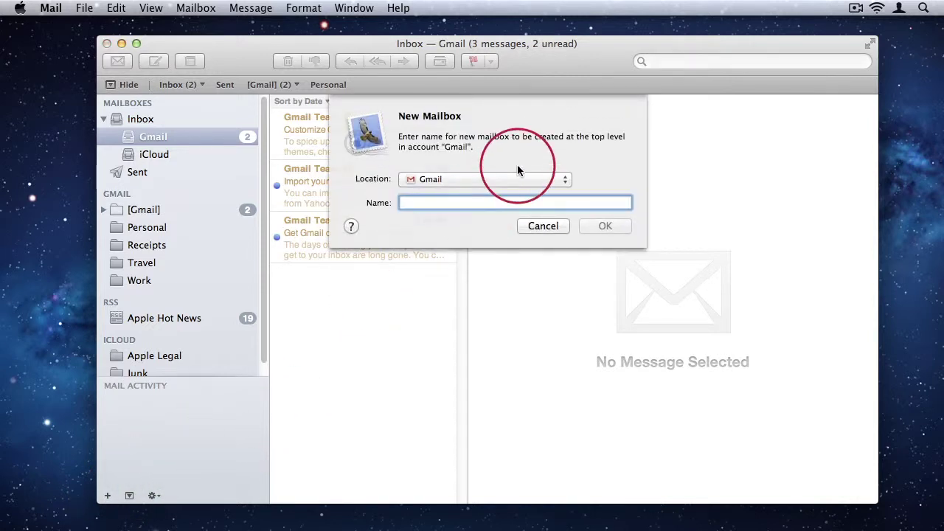
click(461, 179)
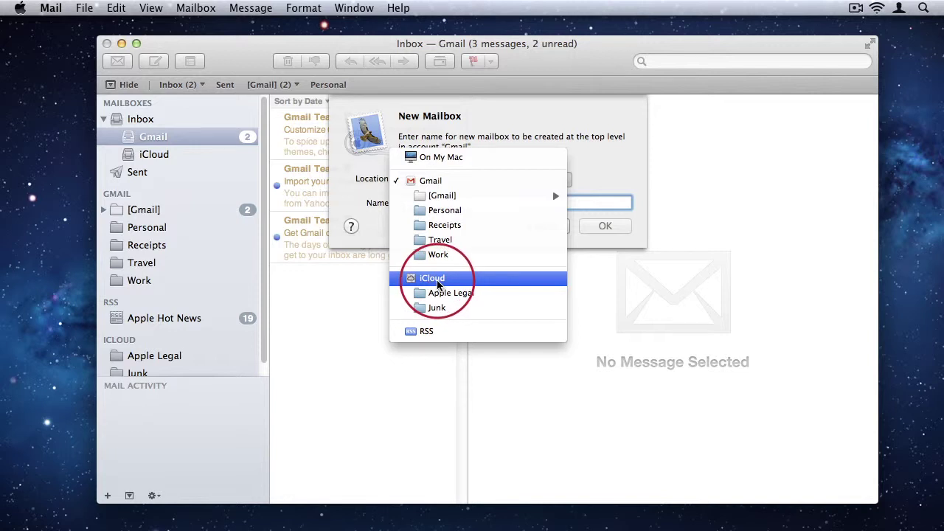
click(438, 285)
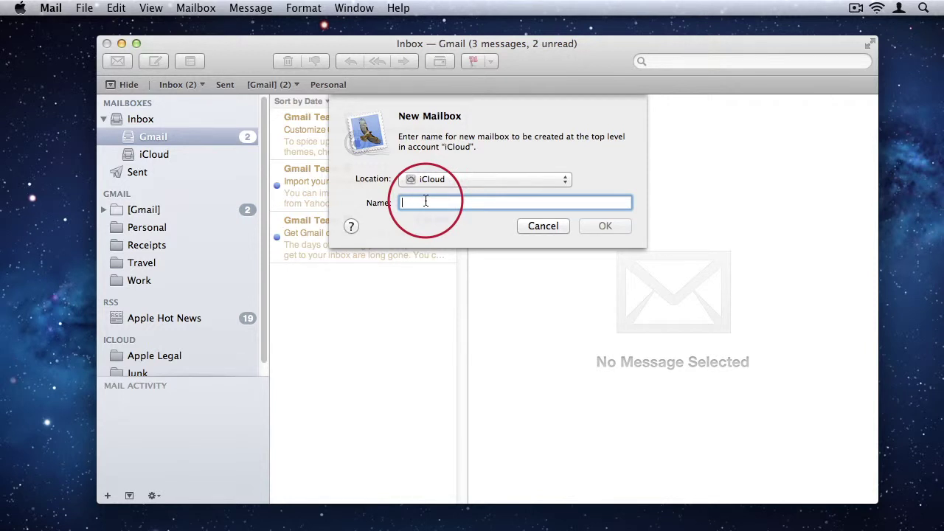
text(Invoices)
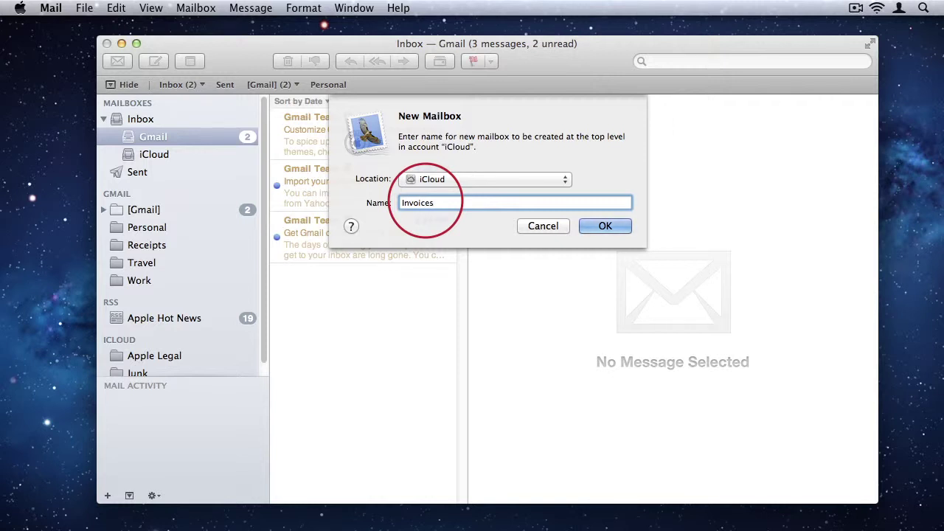
click(602, 225)
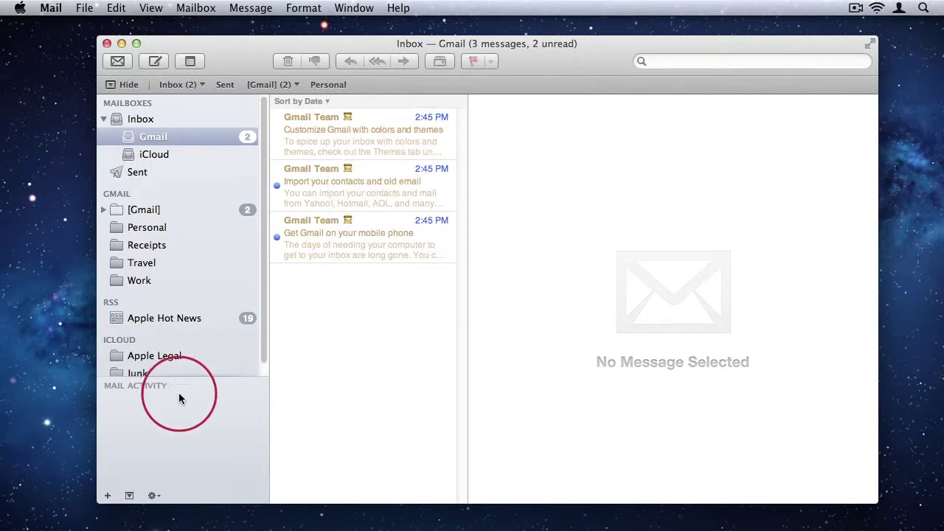
Step: Widen the sidebar slightly and hide Mail Activity so Invoices shows under iCloud
drag(269, 371, 277, 371)
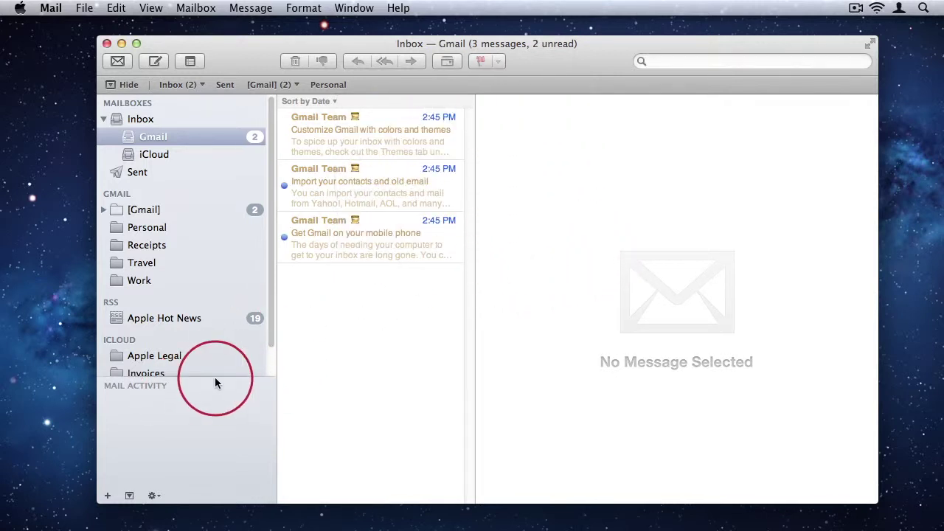
scroll(263, 354, down, 3)
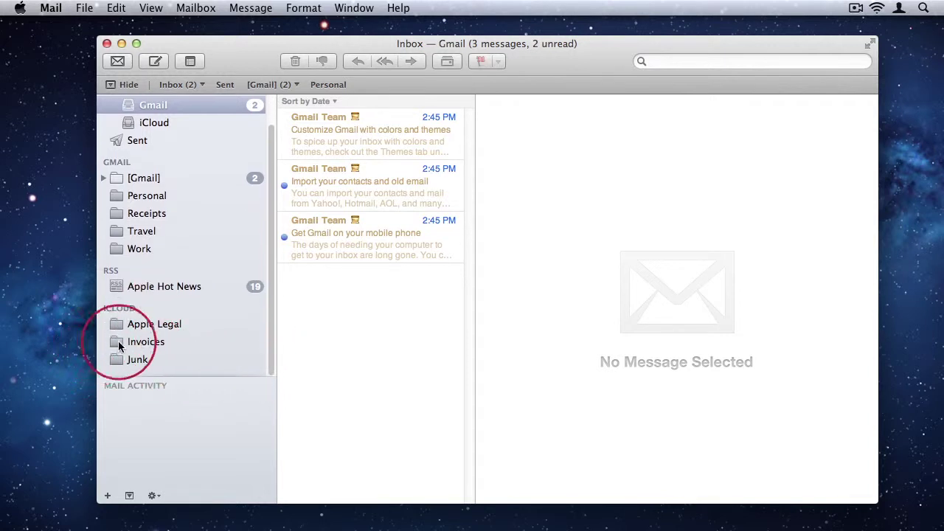
click(129, 496)
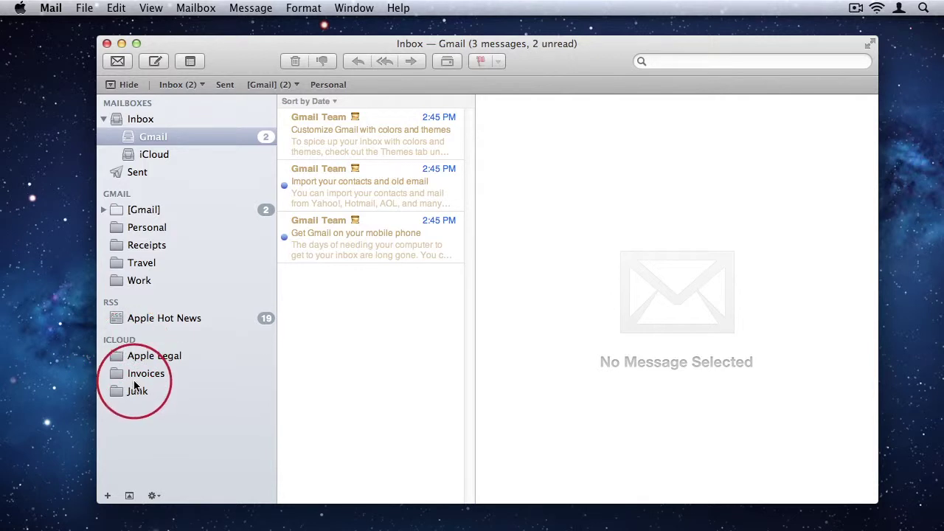